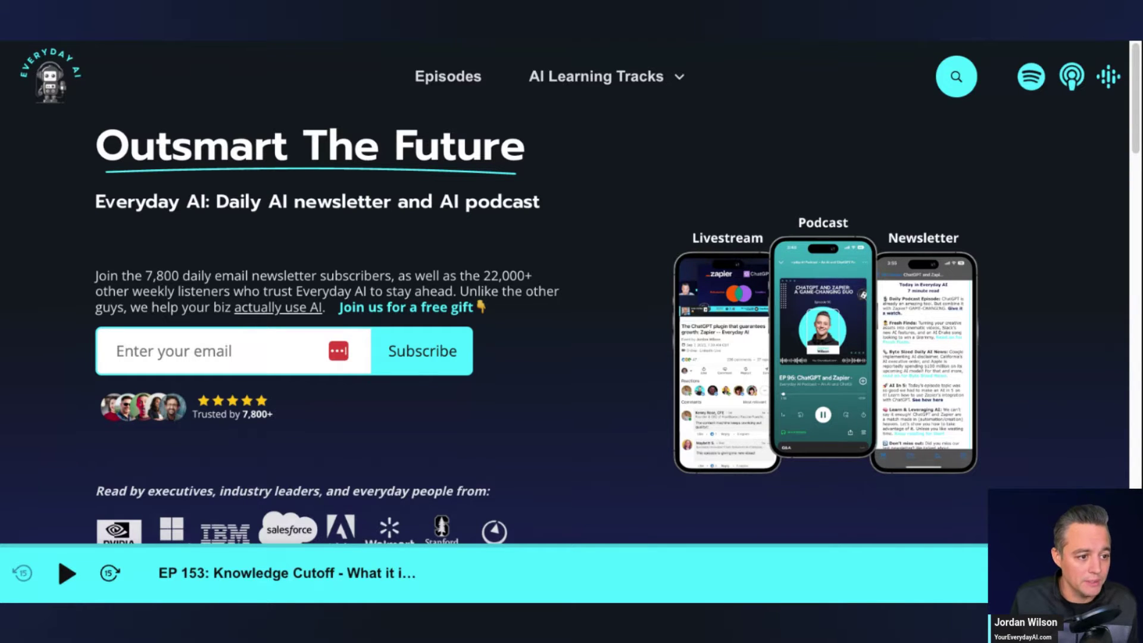
# Switch to the BounceBan website, dismiss the Google sign-in prompt and review the credit packages and purchase options on its pricing page
pyautogui.hotkey('ctrl', 'Tab')
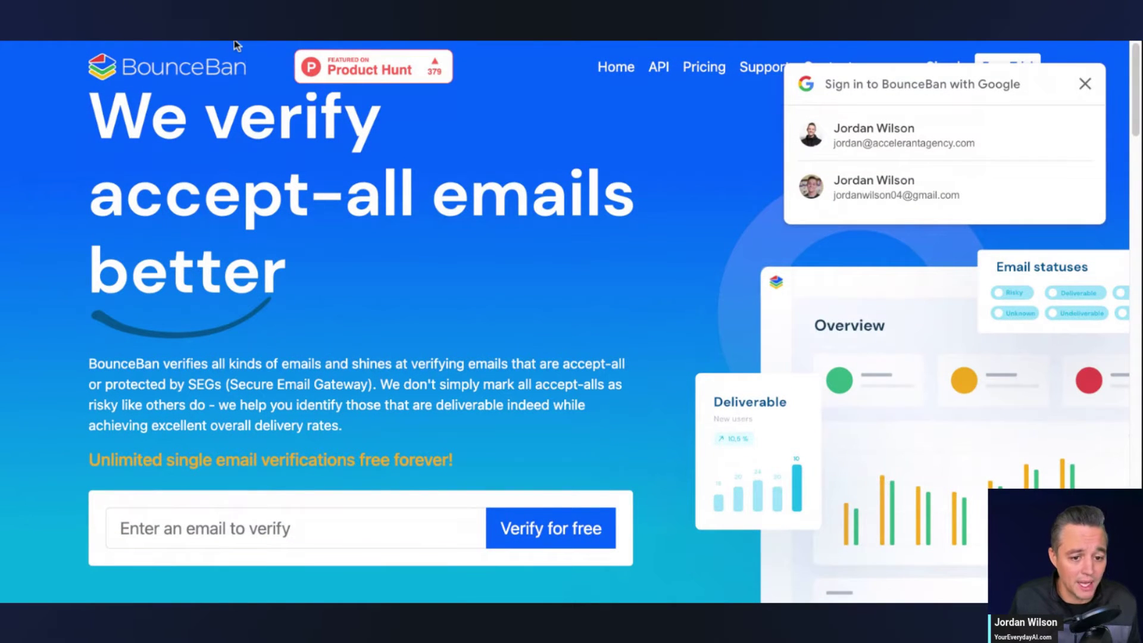
pyautogui.click(1085, 84)
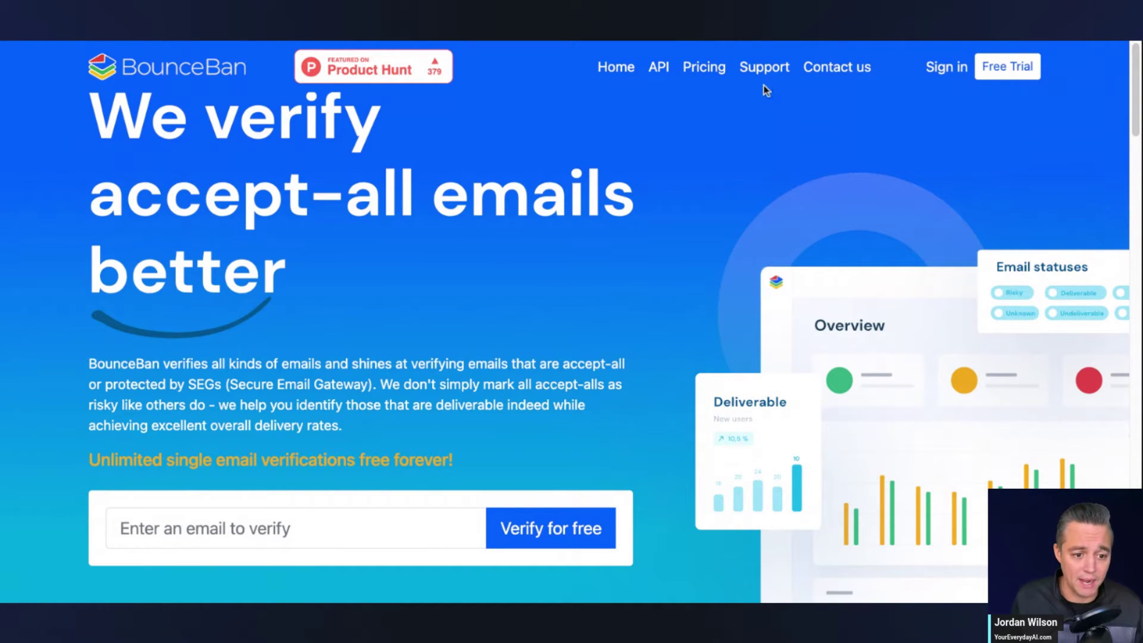
pyautogui.click(699, 77)
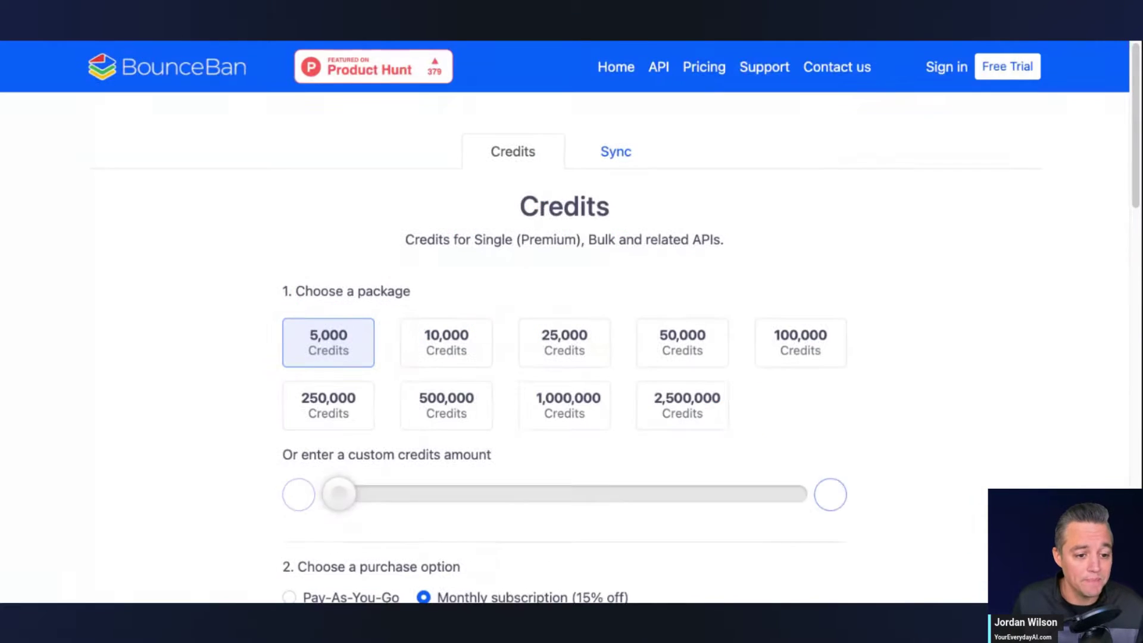
pyautogui.scroll(-5, 950, 344)
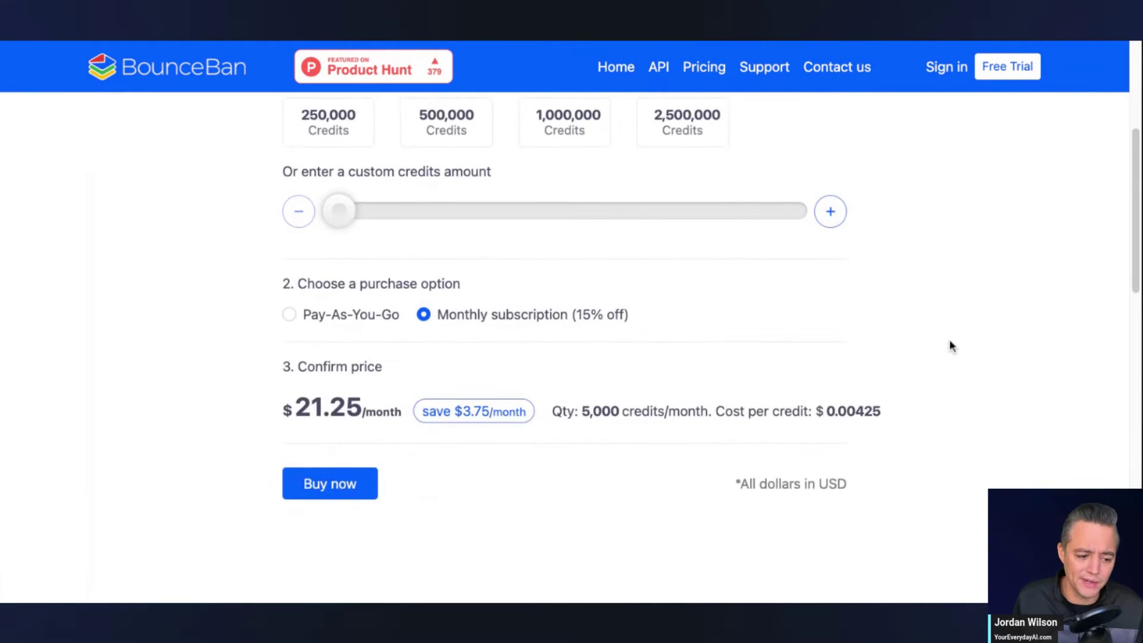
pyautogui.scroll(3, 950, 344)
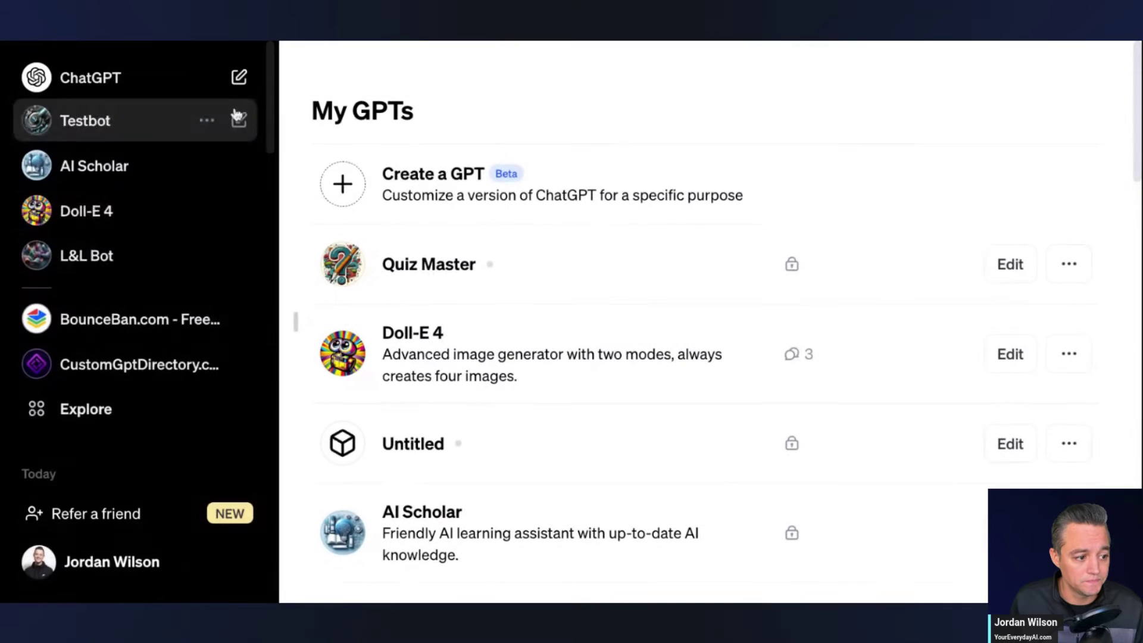
# Switch to ChatGPT, start creating a new custom GPT and send "API" to the GPT Builder
pyautogui.click(239, 77)
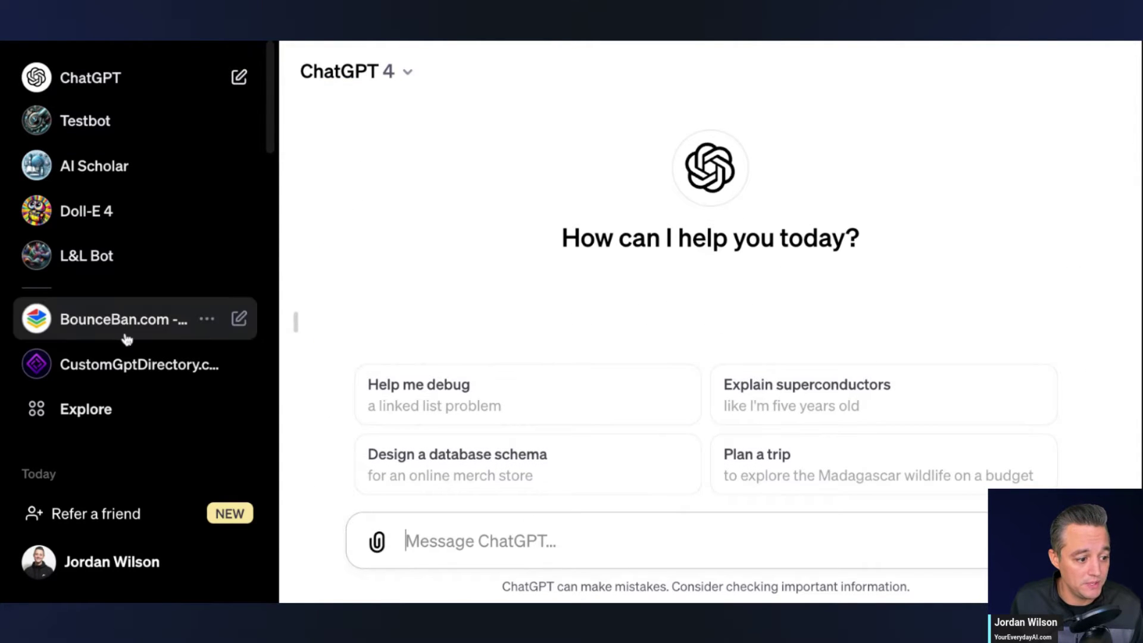
pyautogui.click(143, 409)
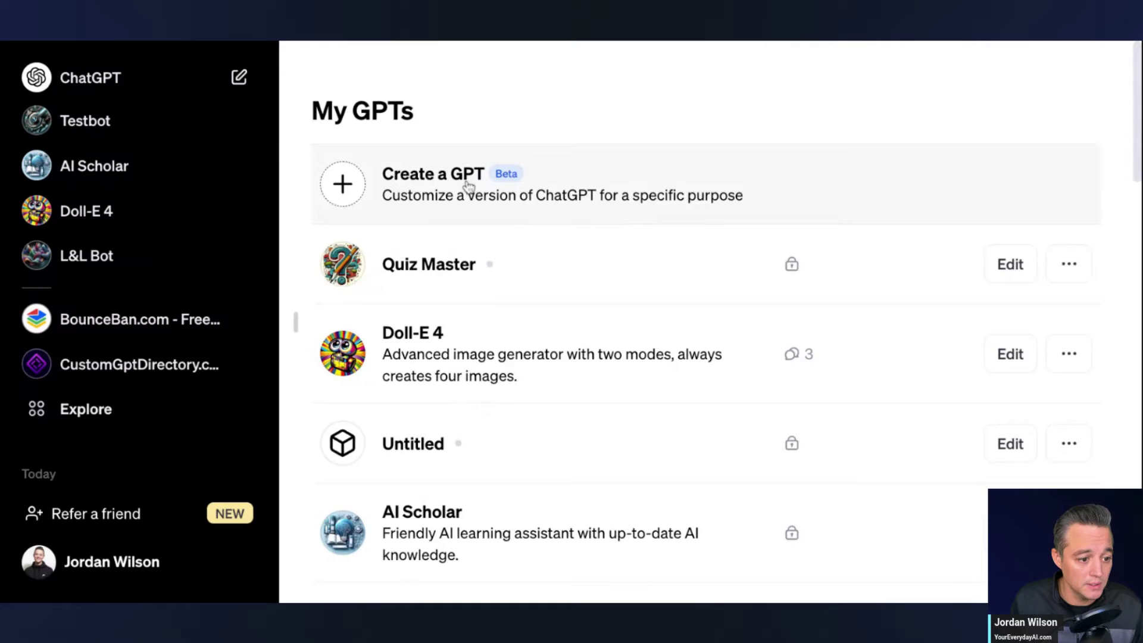
pyautogui.click(411, 199)
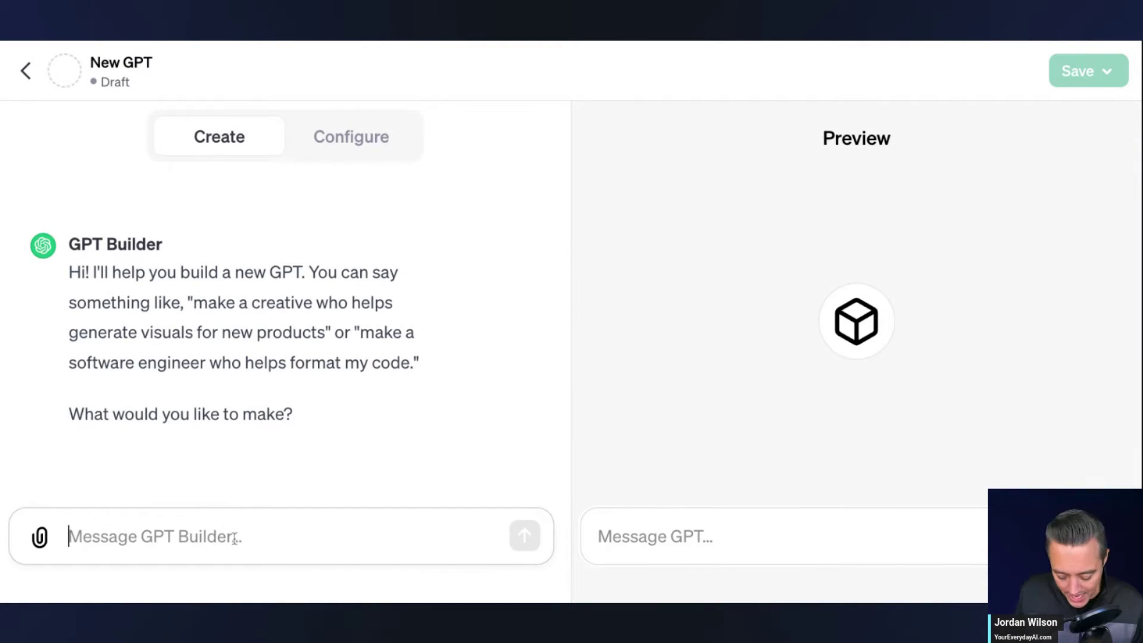
pyautogui.write('API')
pyautogui.press('Return')
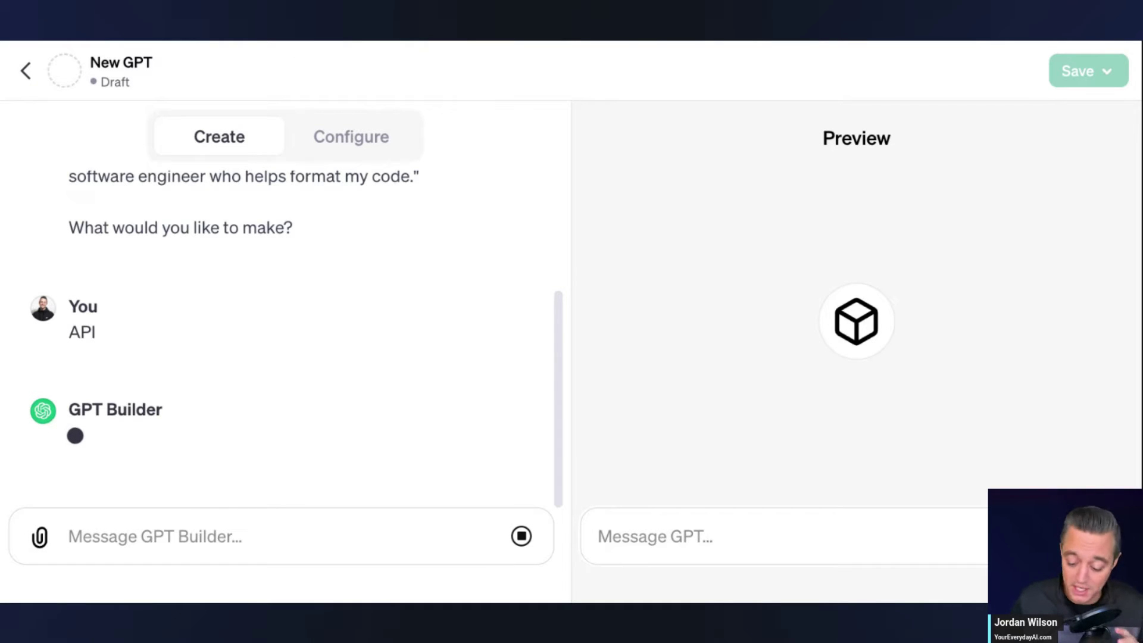
pyautogui.scroll(2, 280, 310)
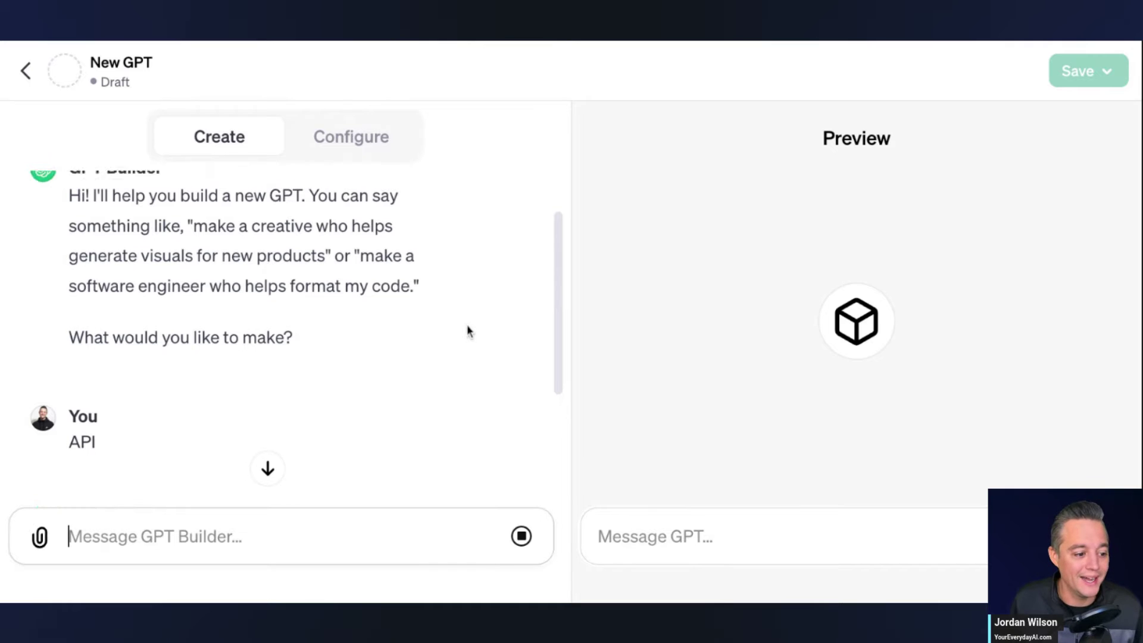
# Add a new action in the GPT's configuration and load the untitled OpenAPI 3.1.0 example into its schema
pyautogui.click(378, 132)
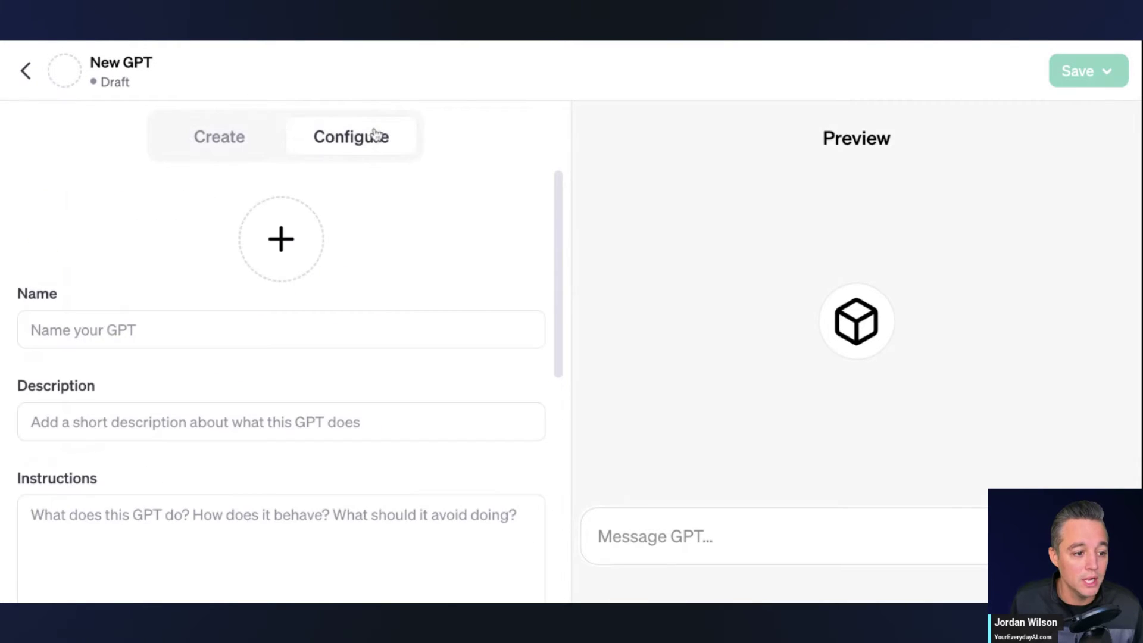
pyautogui.scroll(-10, 247, 268)
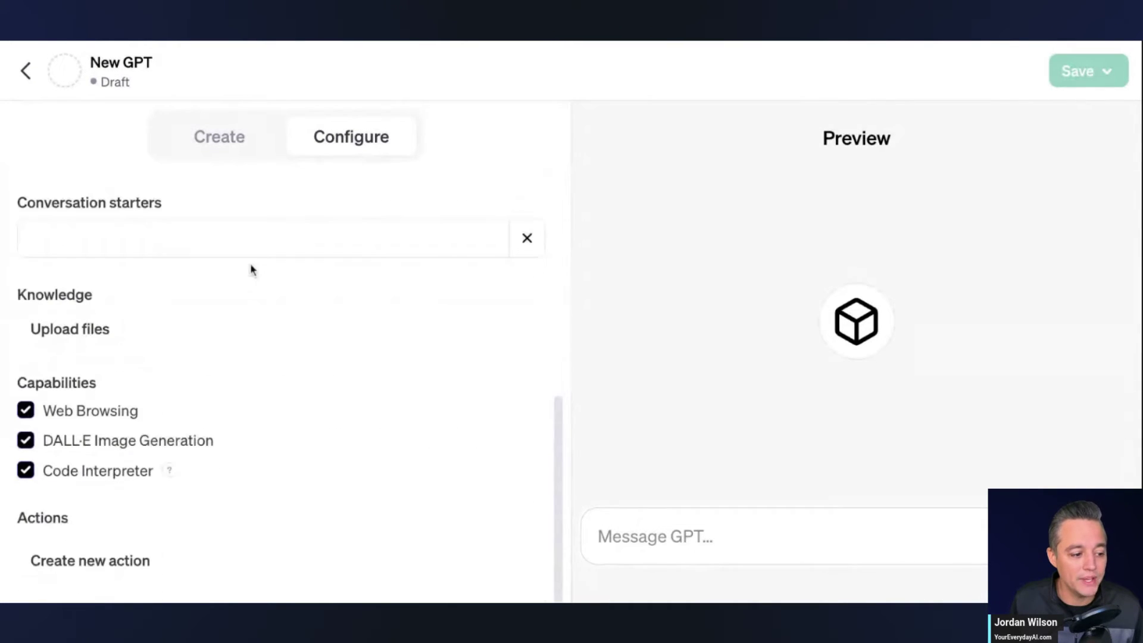
pyautogui.click(122, 559)
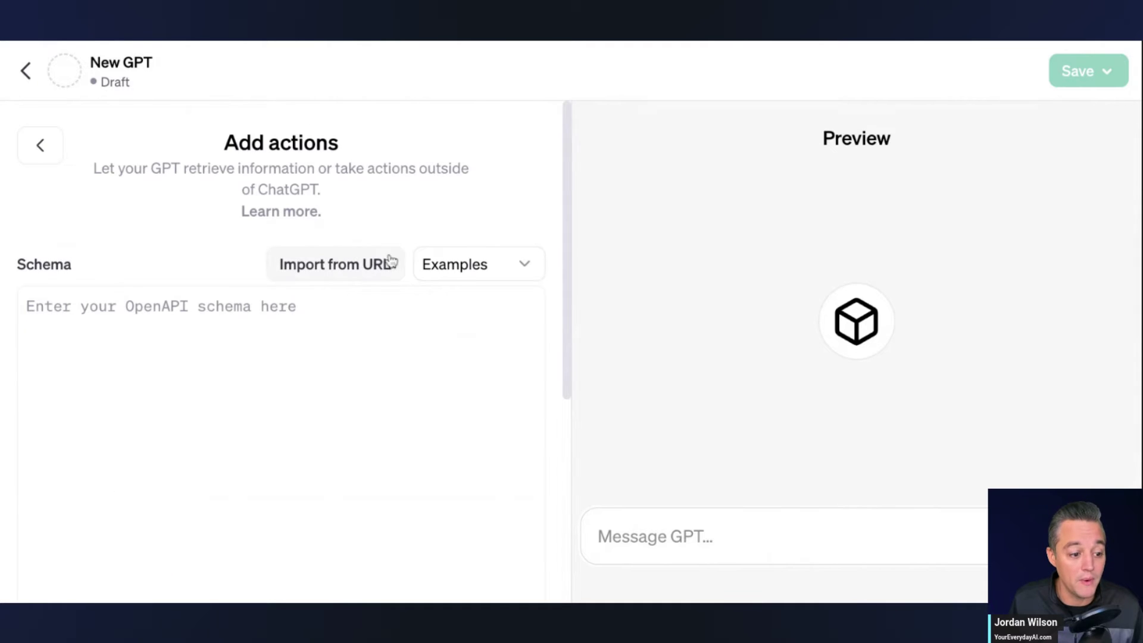
pyautogui.click(435, 266)
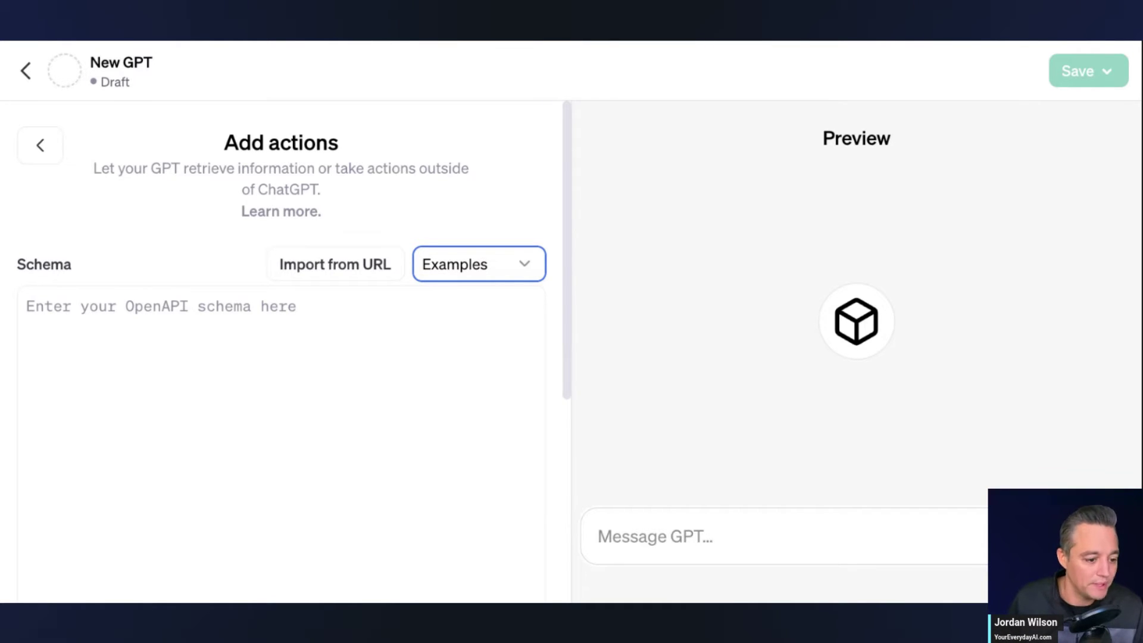
pyautogui.click(456, 347)
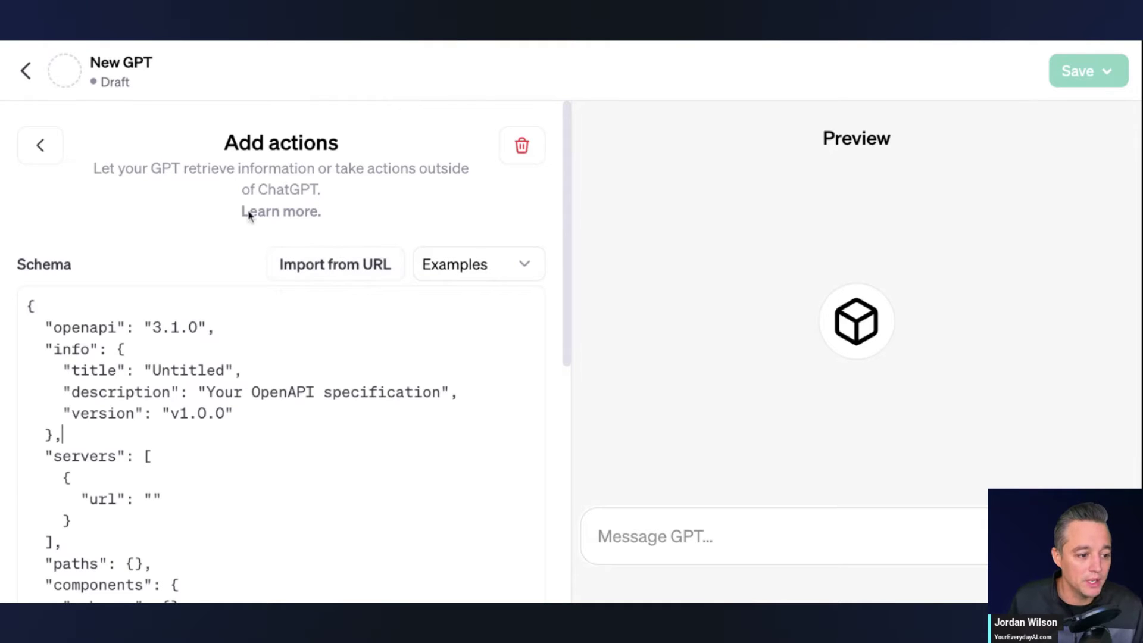
# Inspect the API Key authentication settings for the new action and close them without saving
pyautogui.scroll(-8, 407, 308)
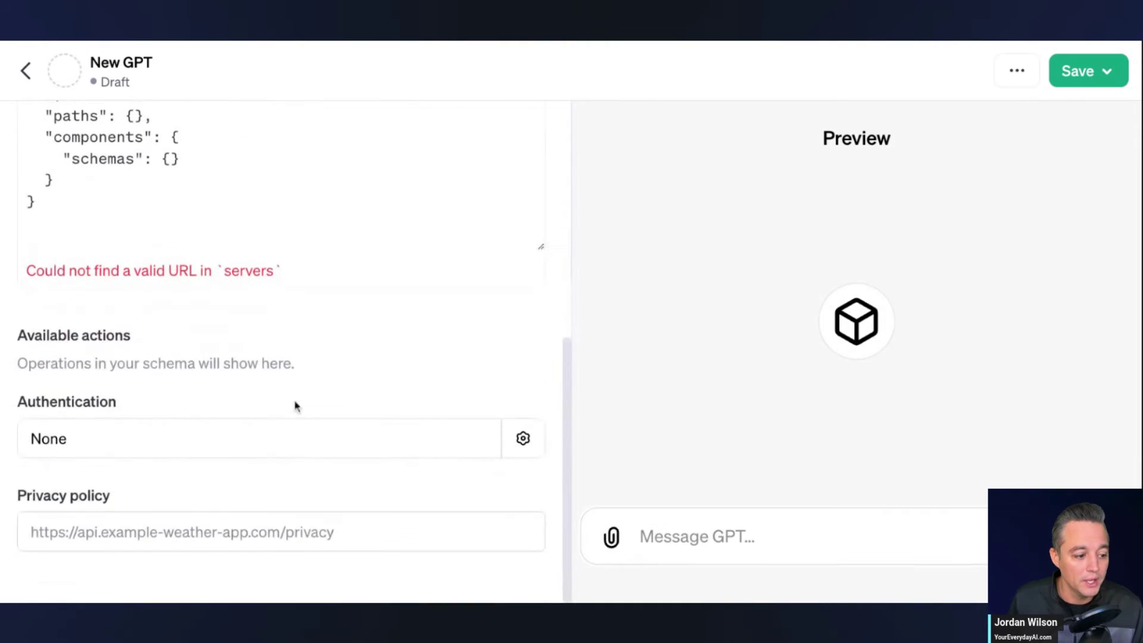
pyautogui.click(531, 444)
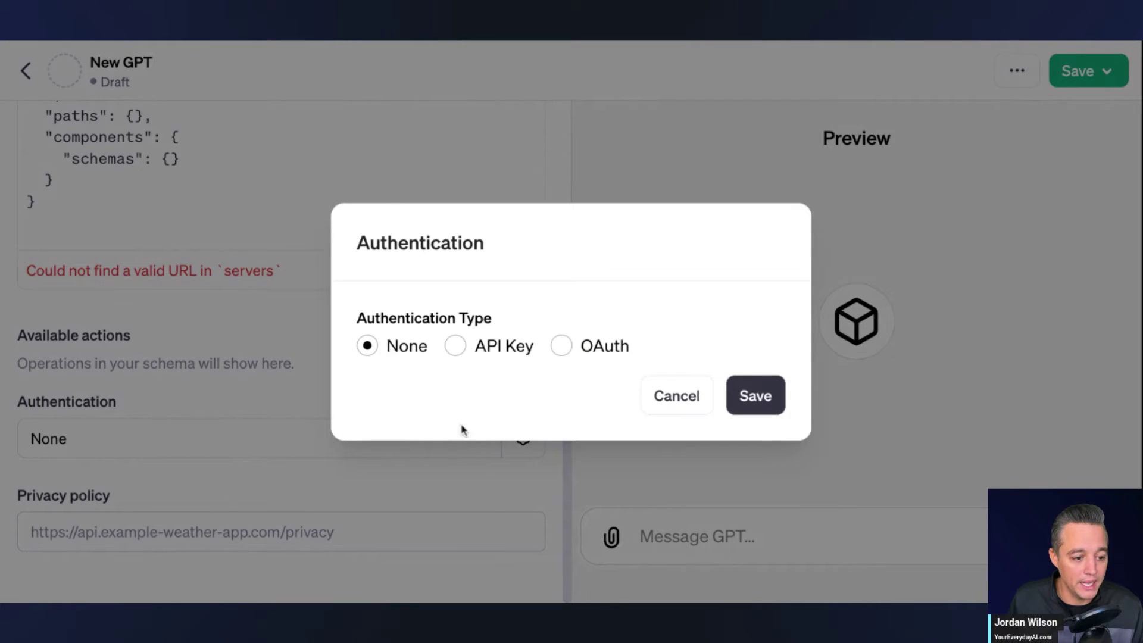
pyautogui.click(456, 347)
pyautogui.click(671, 472)
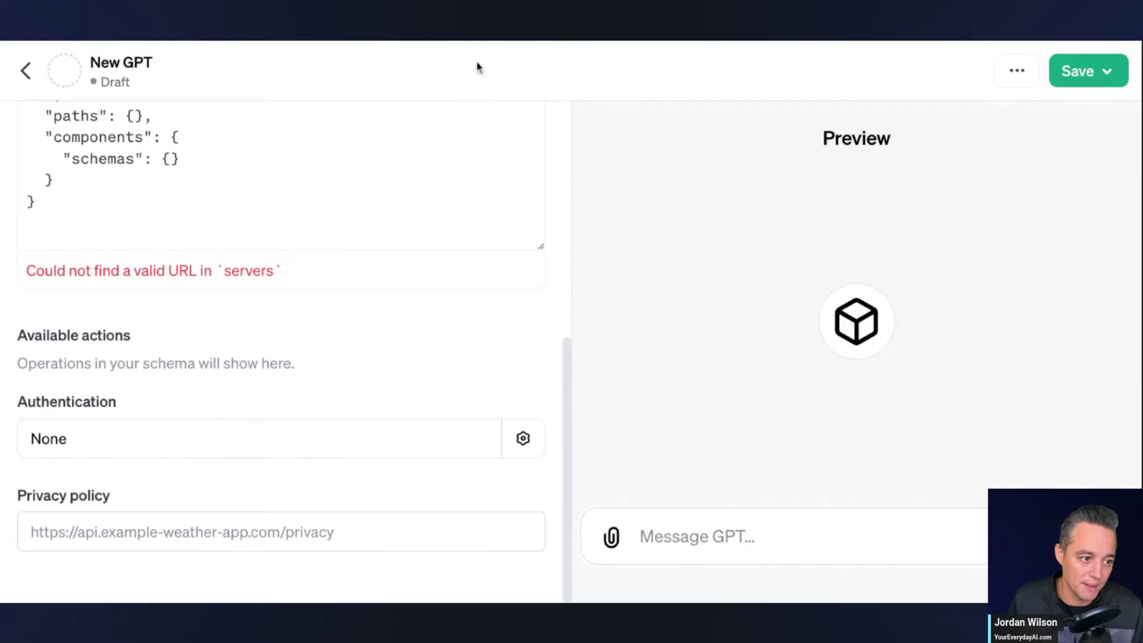
# Open the BounceBan Free Email Verification GPT in ChatGPT from its landing page and collapse the chat history sidebar
pyautogui.click(240, 42)
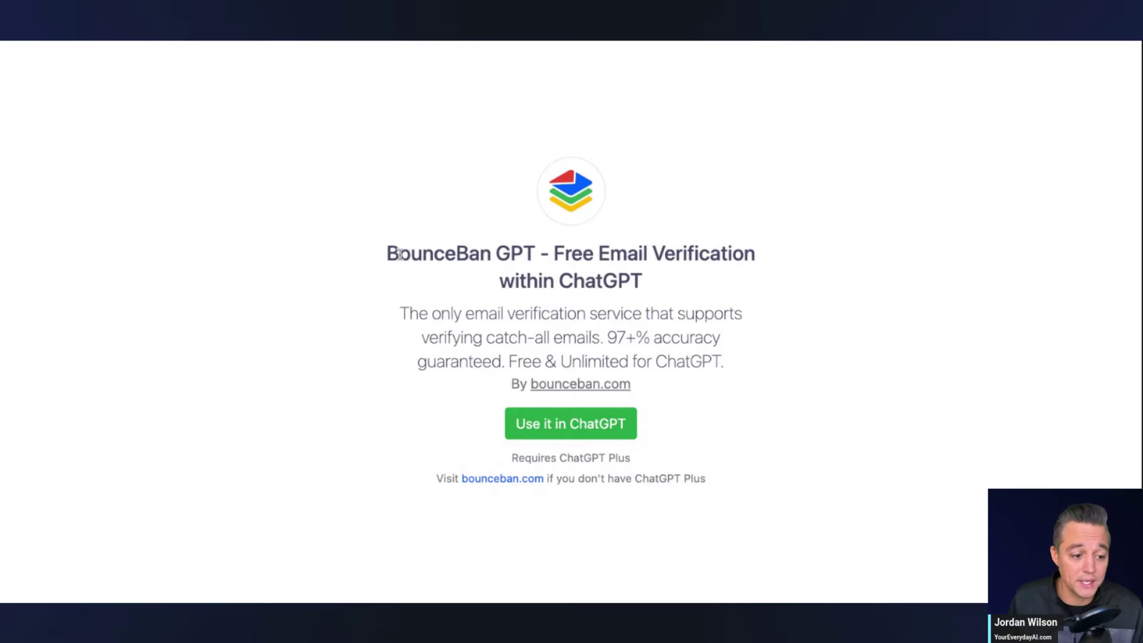
pyautogui.moveTo(397, 254); pyautogui.dragTo(655, 286)
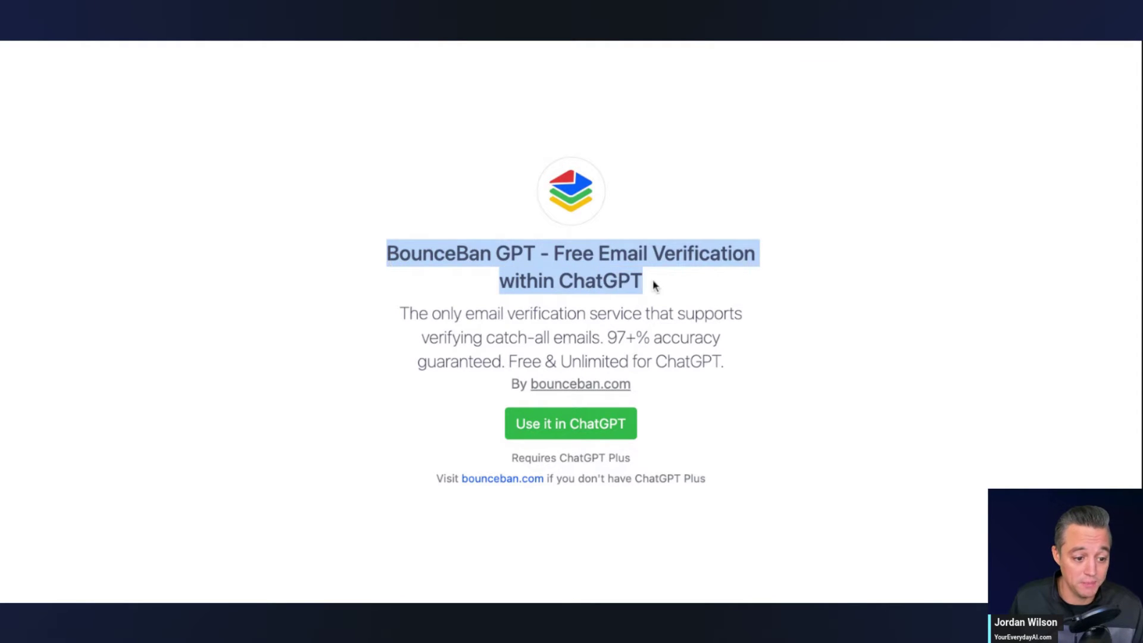
pyautogui.click(655, 286)
pyautogui.click(586, 431)
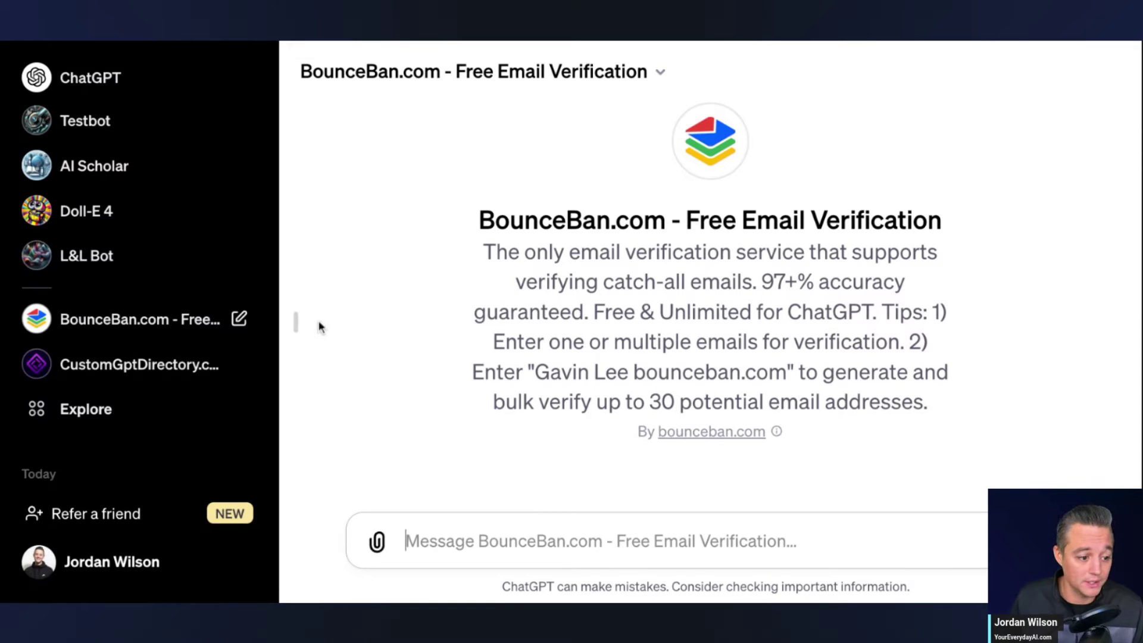
pyautogui.click(296, 322)
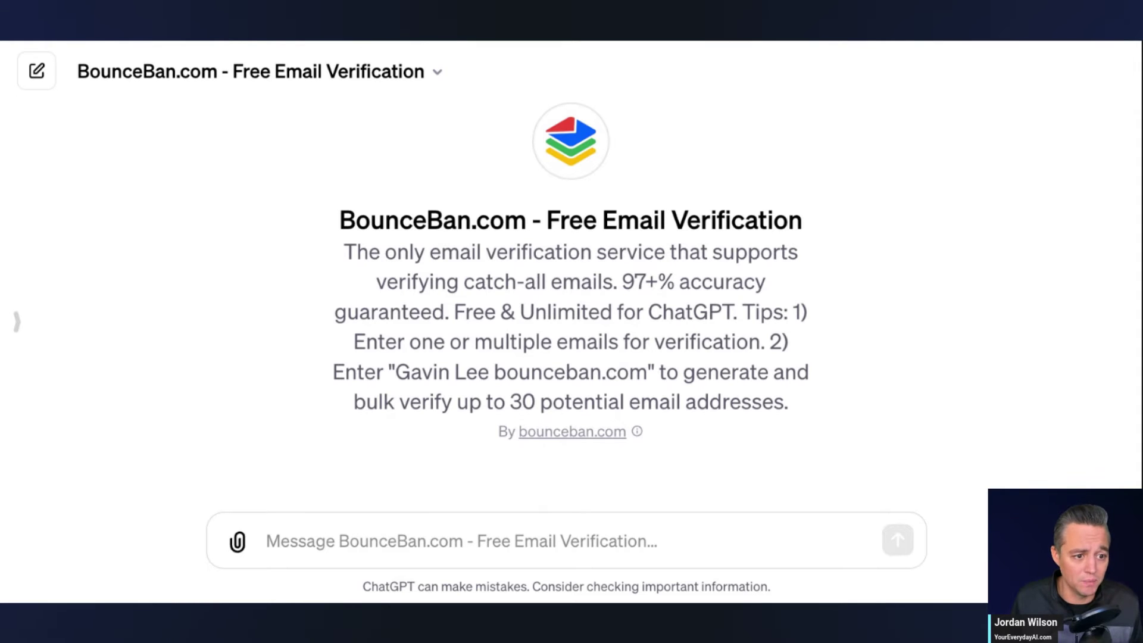
# Submit the four copied email addresses to the BounceBan GPT for verification and allow it to send them to api.bounceban.com
pyautogui.click(310, 534)
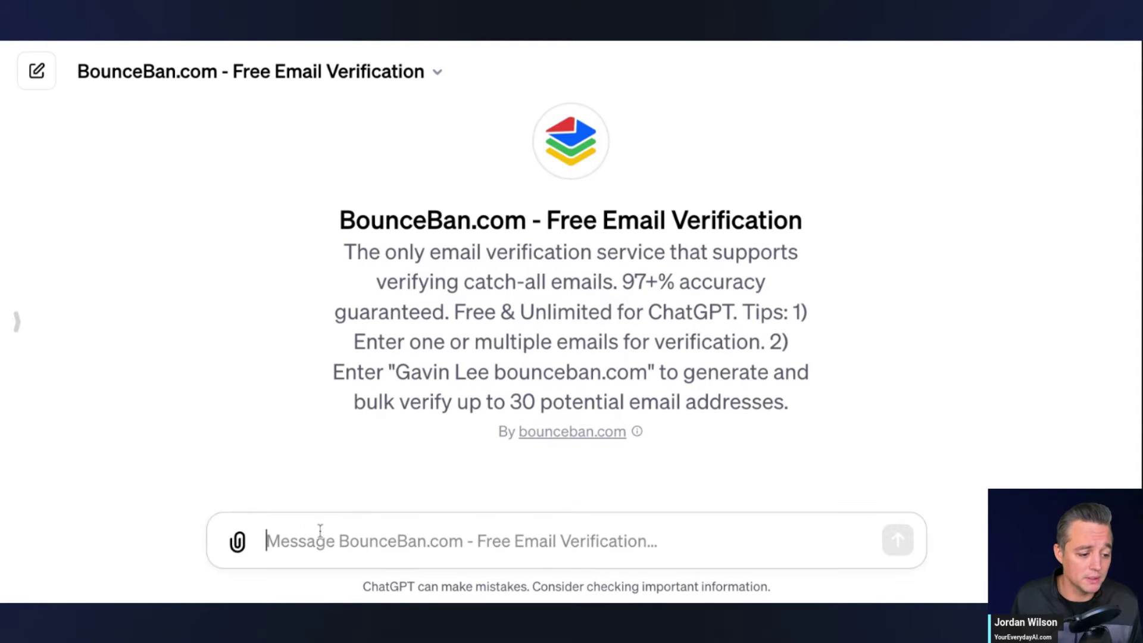
pyautogui.hotkey('ctrl', 'v')
pyautogui.click(898, 539)
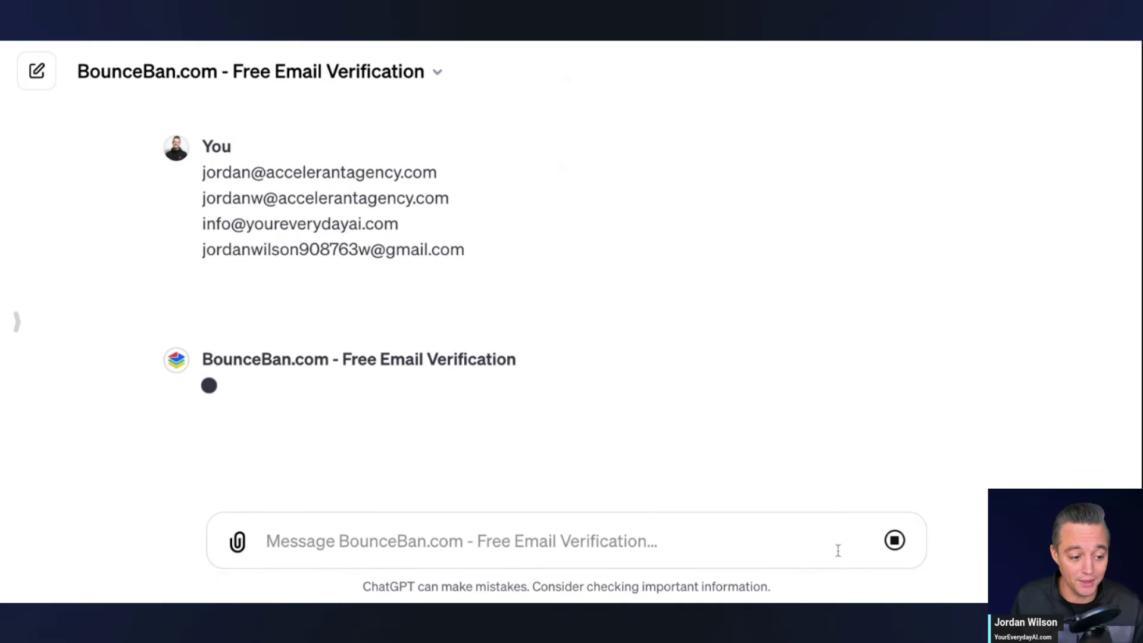
pyautogui.tripleClick(480, 262)
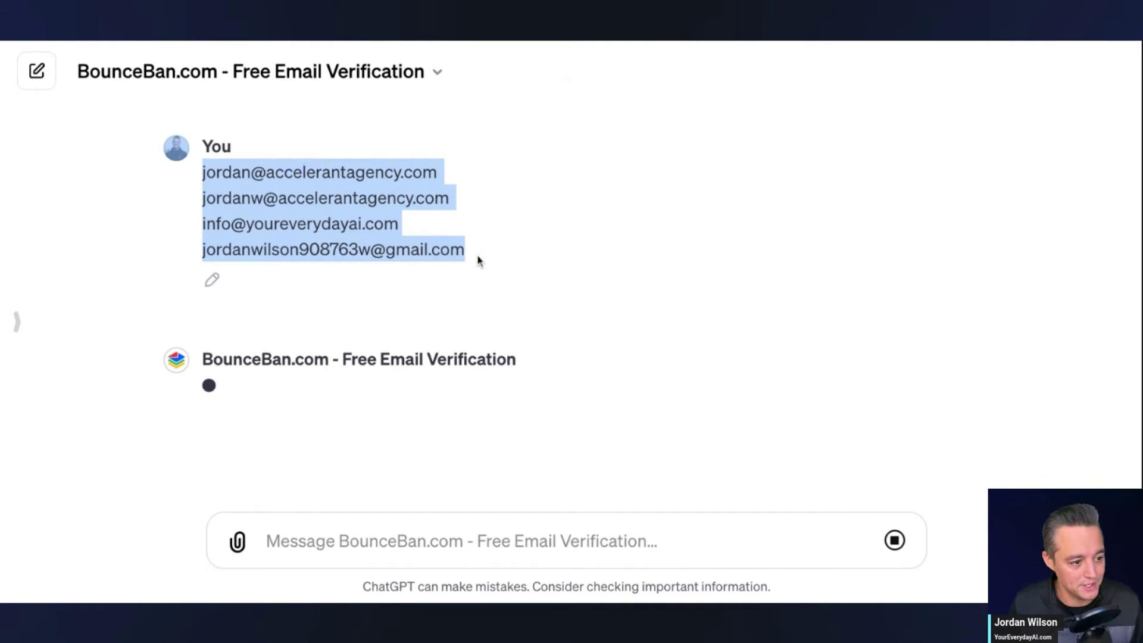
pyautogui.click(243, 189)
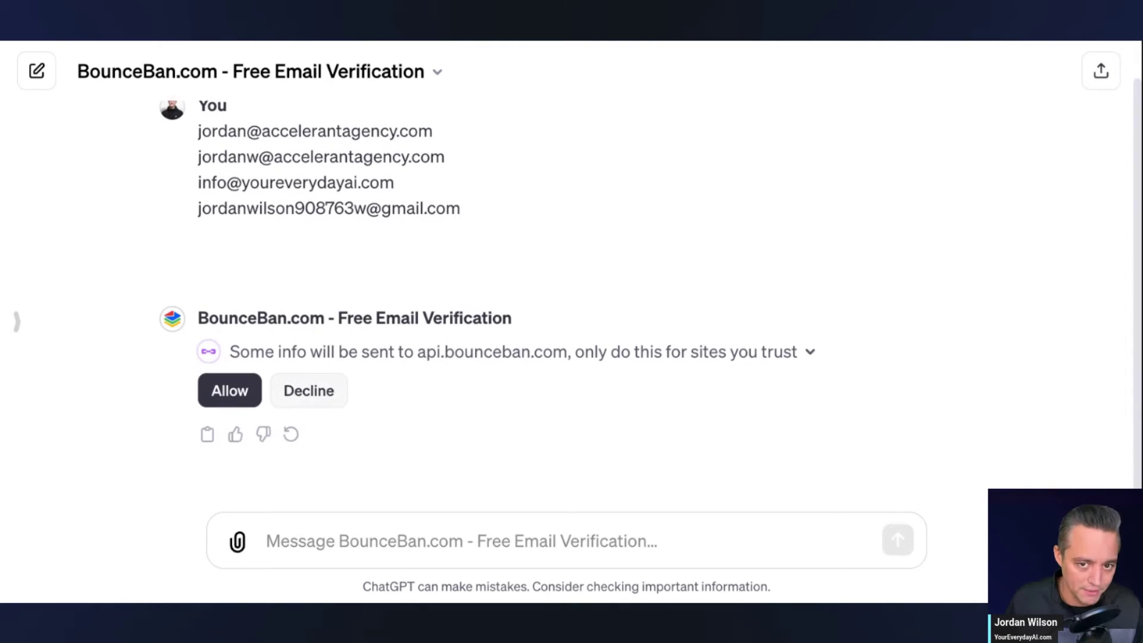
pyautogui.click(250, 392)
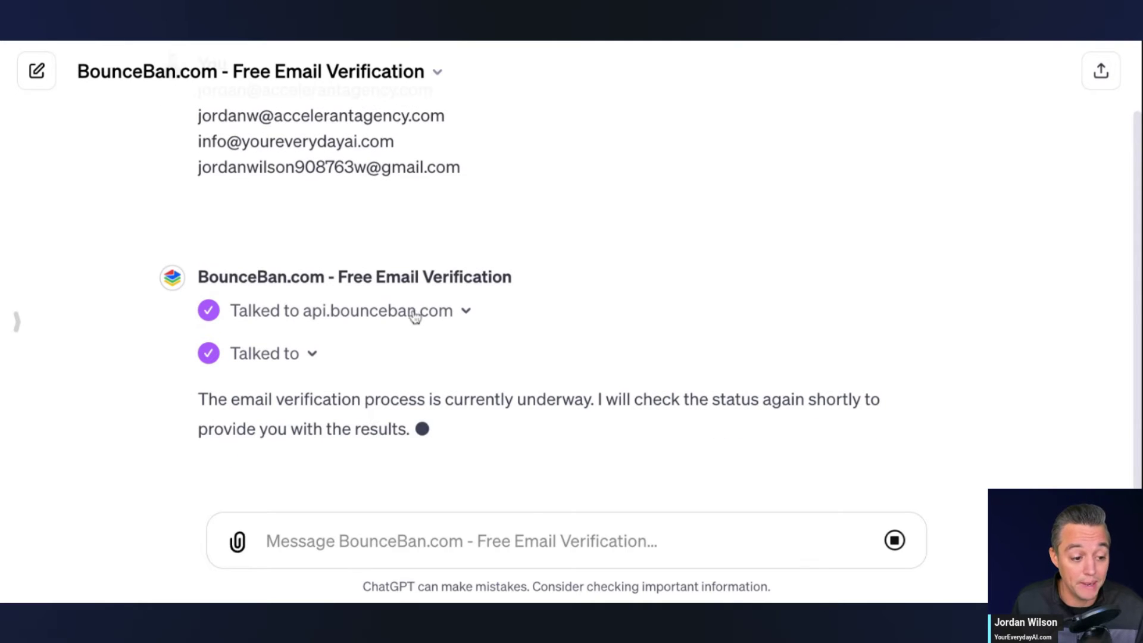
# Examine the details of the data the GPT sent in its api.bounceban.com request and the follow-up request
pyautogui.click(314, 355)
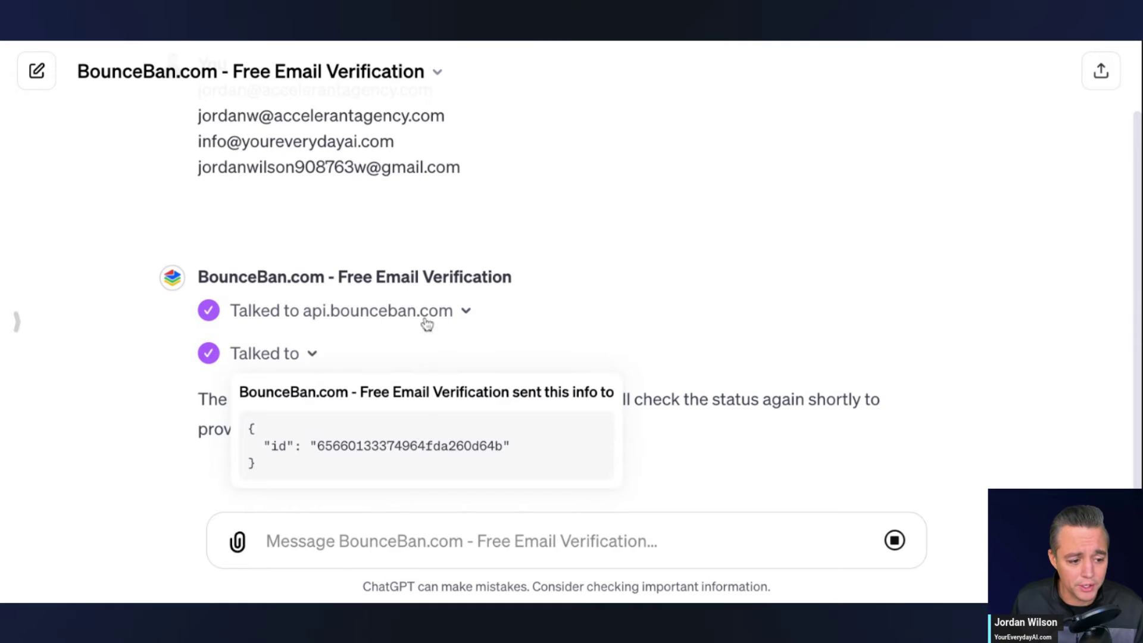
pyautogui.click(466, 311)
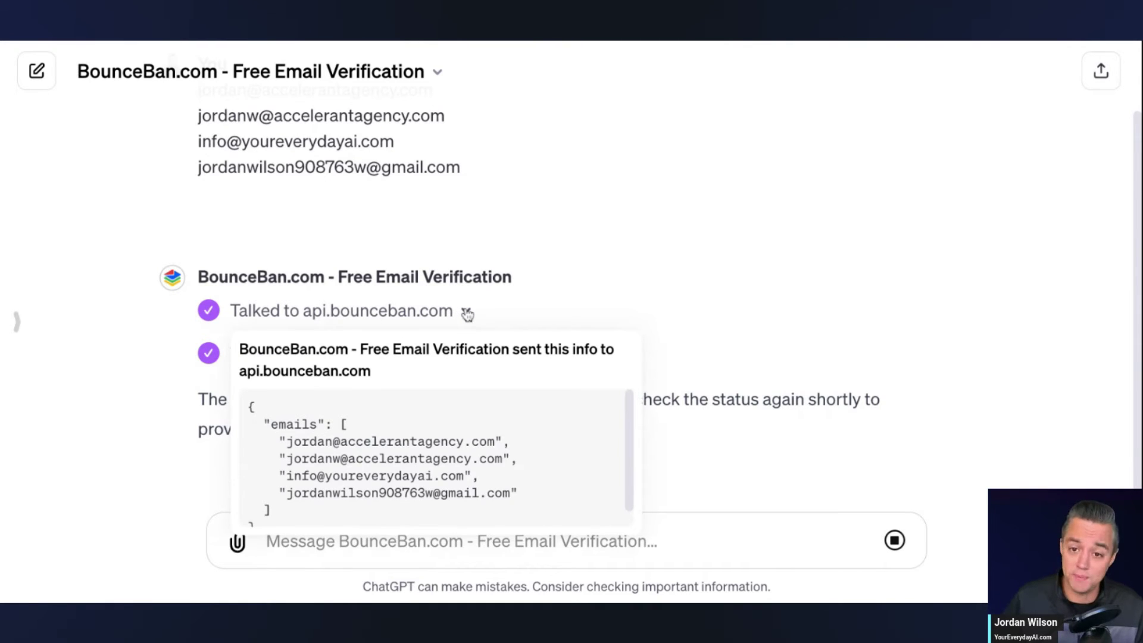
pyautogui.click(505, 280)
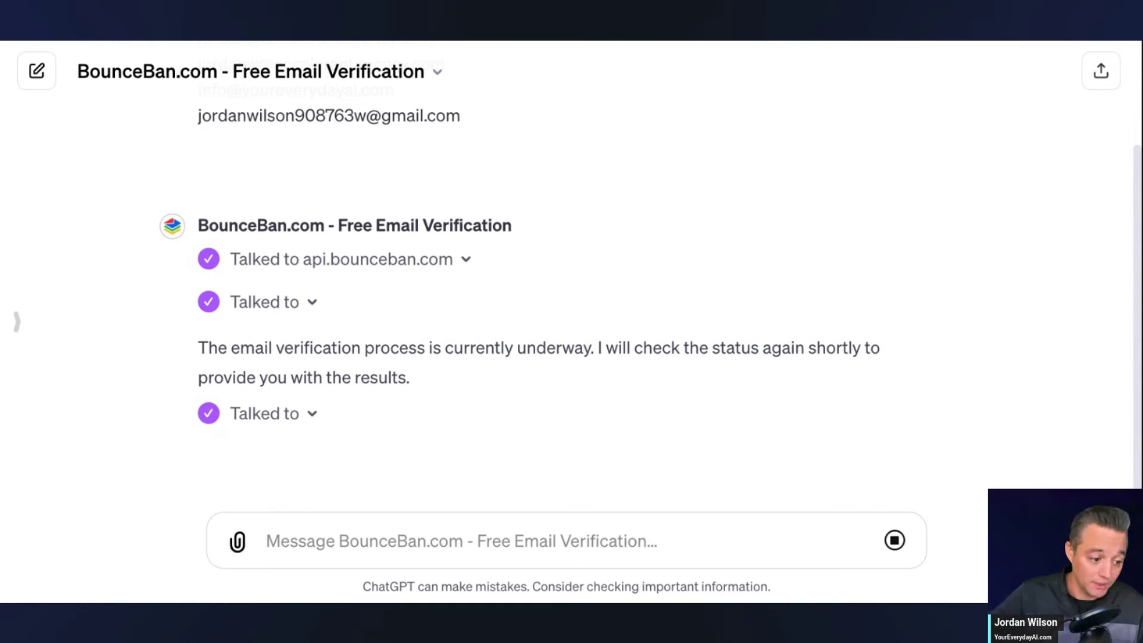
pyautogui.moveTo(312, 413)
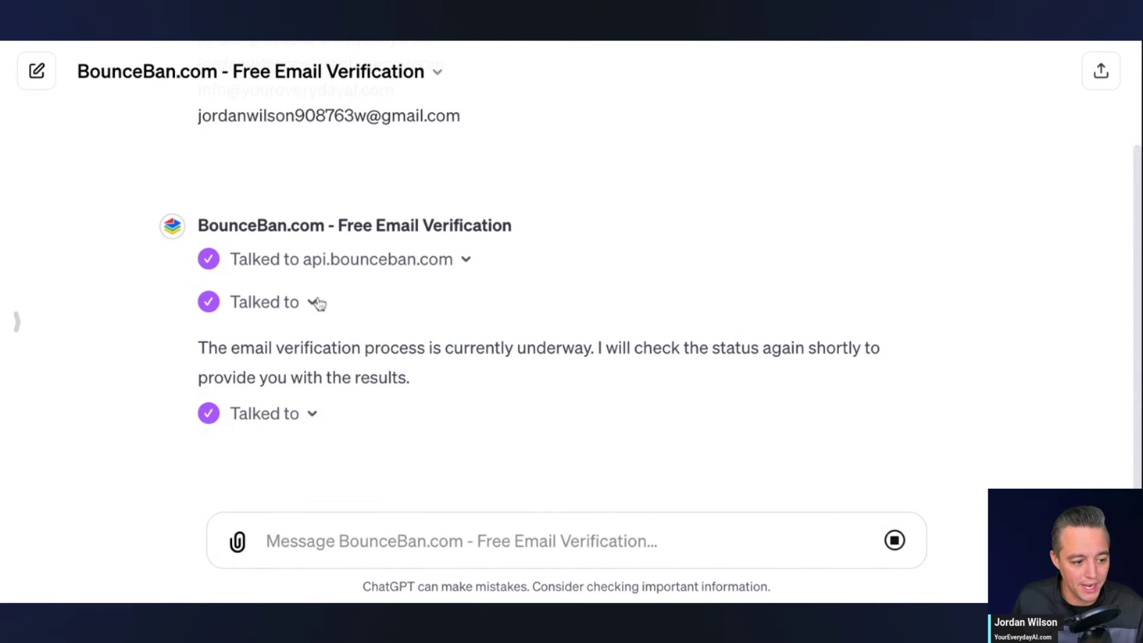
pyautogui.moveTo(312, 302)
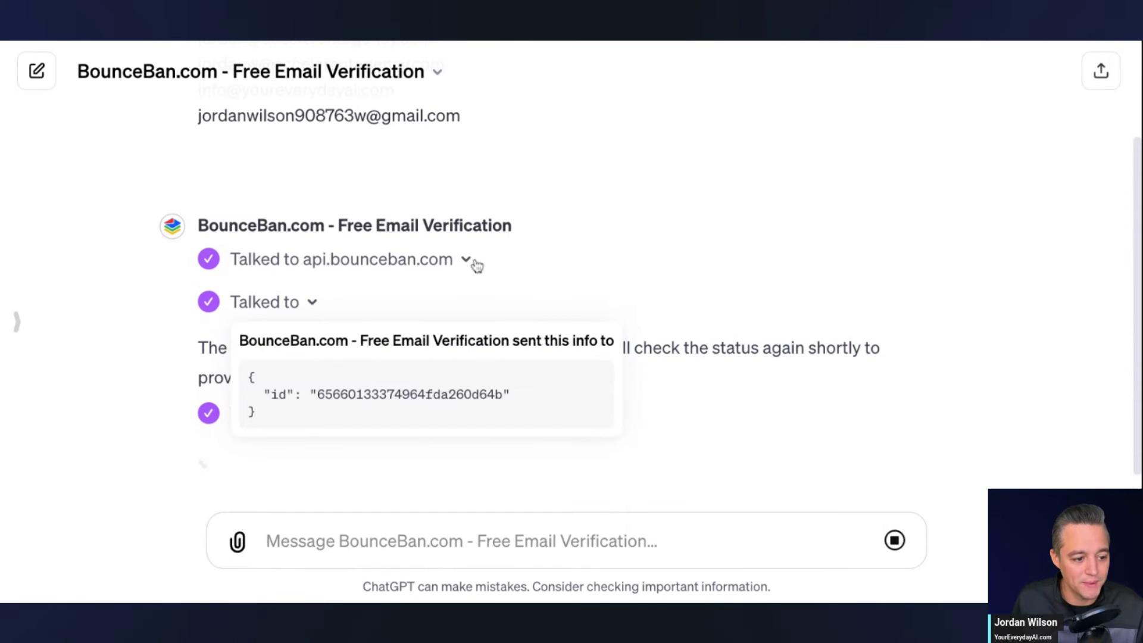
pyautogui.moveTo(466, 208)
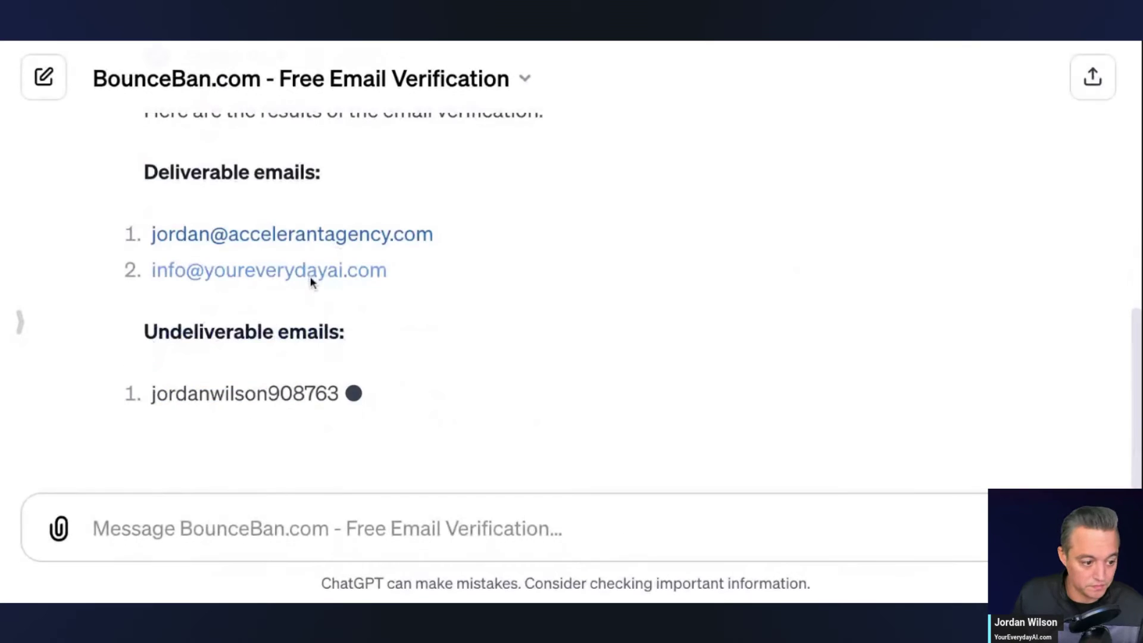
# Enlarge the page and read through the deliverable and undeliverable lists in the email verification results
pyautogui.scroll(3, 334, 293)
pyautogui.hotkey('ctrl', '+')
pyautogui.scroll(-2, 287, 322)
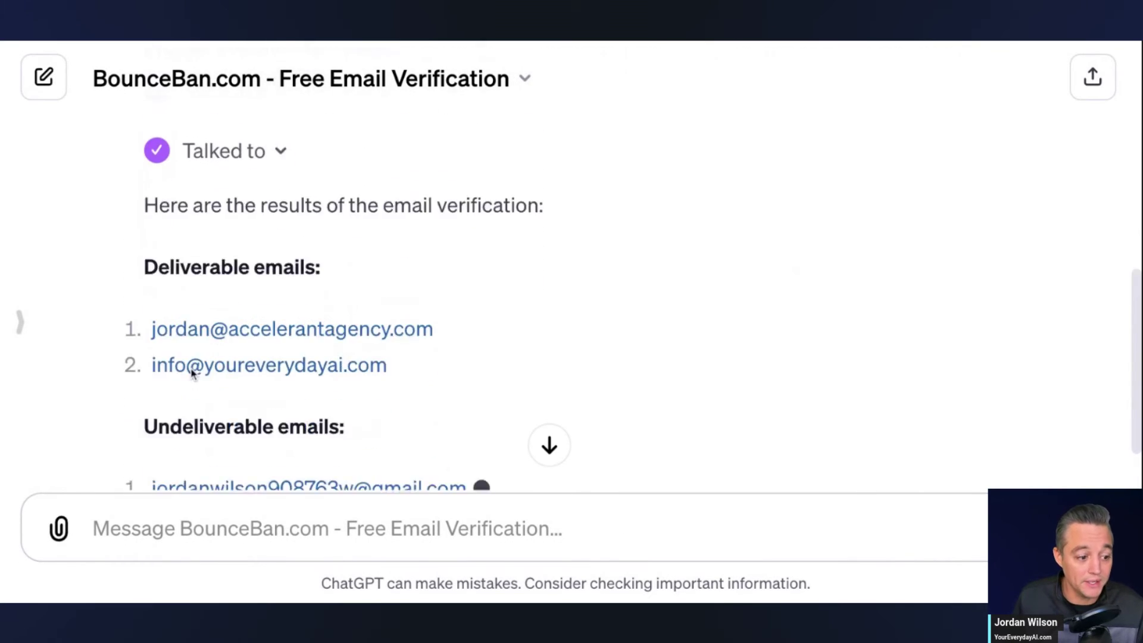
pyautogui.scroll(-1, 470, 321)
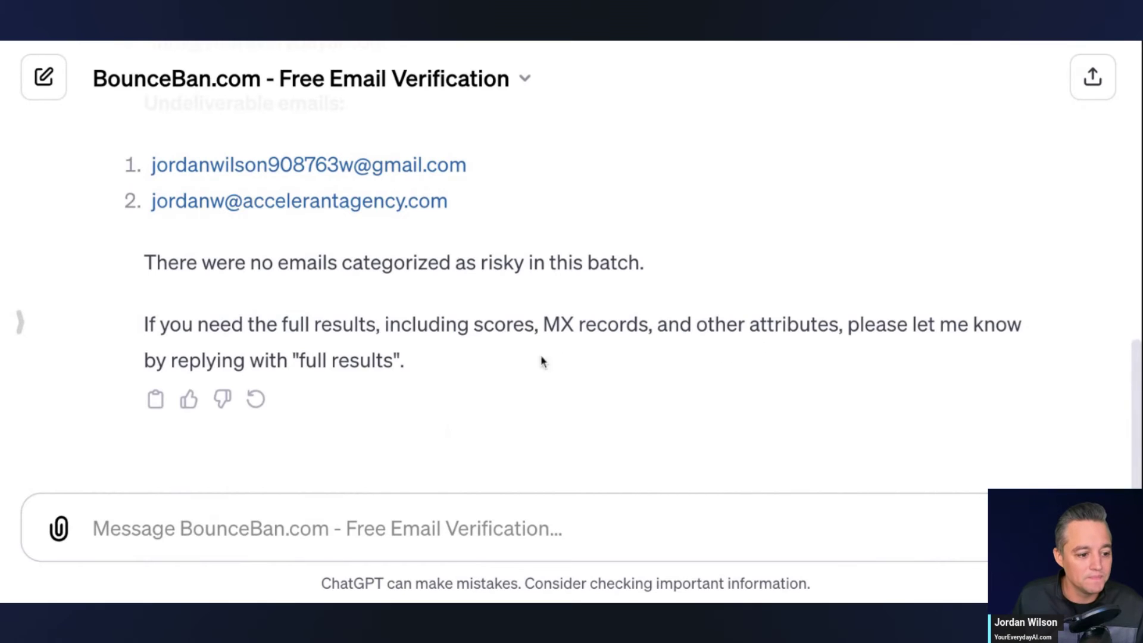
# Ask the GPT for the complete verification data by sending the message "full results"
pyautogui.click(370, 530)
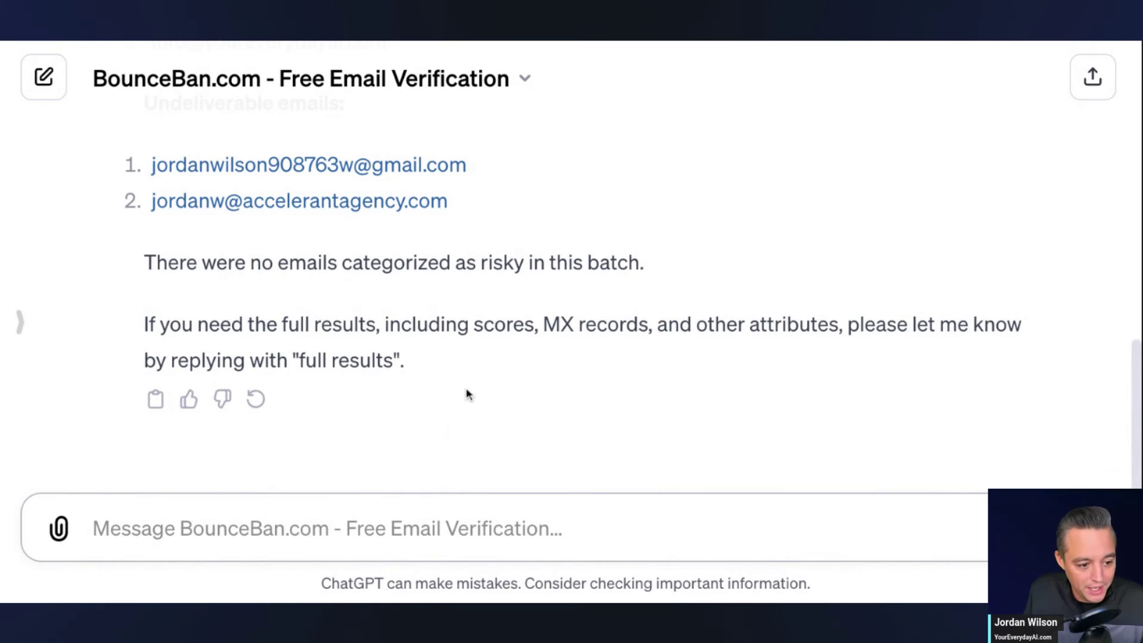
pyautogui.write('full results')
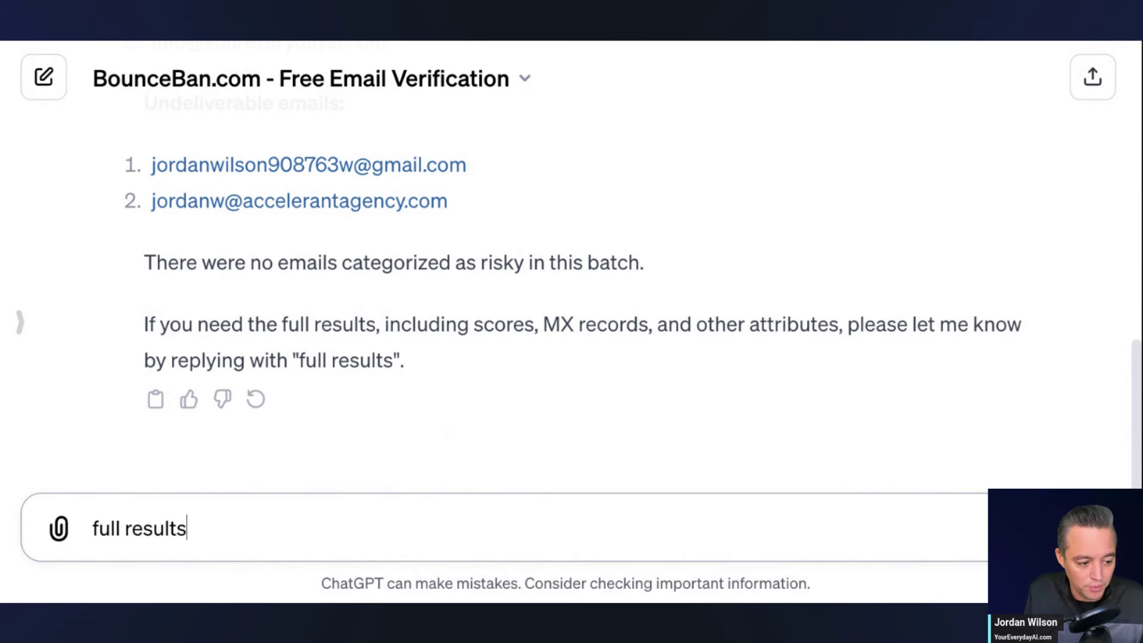
pyautogui.press('Return')
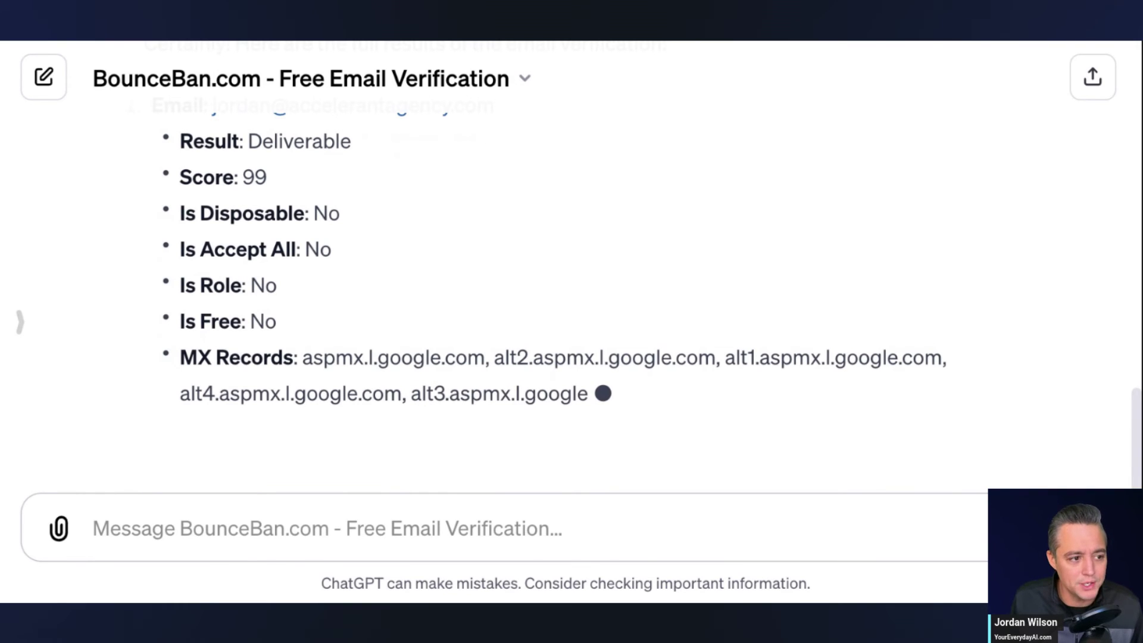
# Examine the first email address's full results, including its score, MX records and SMTP provider
pyautogui.scroll(3, 405, 256)
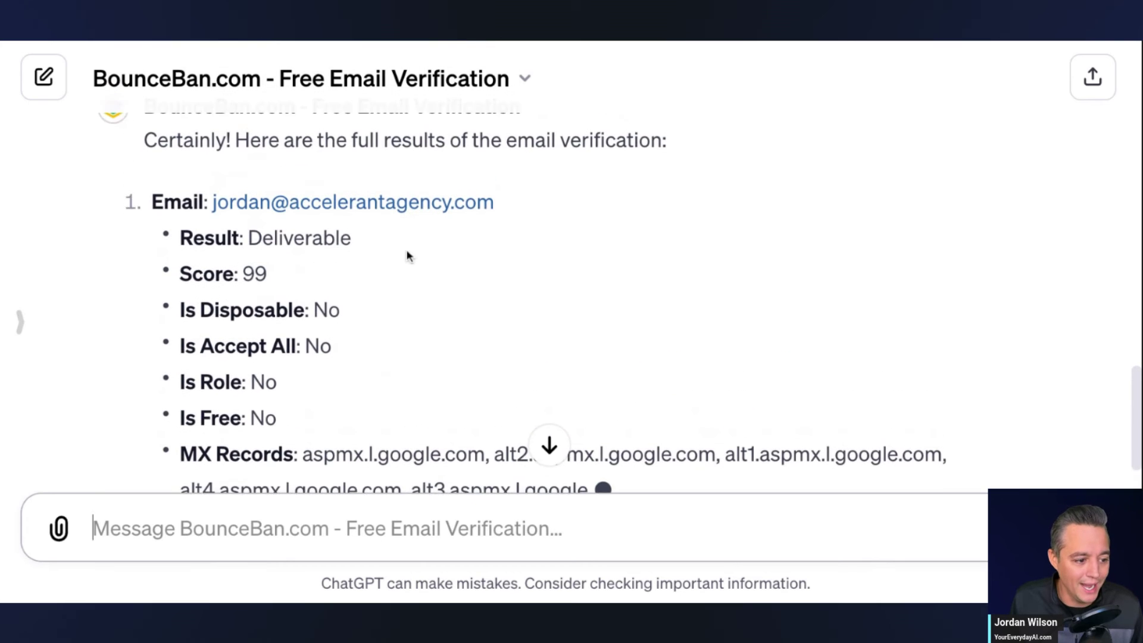
pyautogui.scroll(-2, 408, 256)
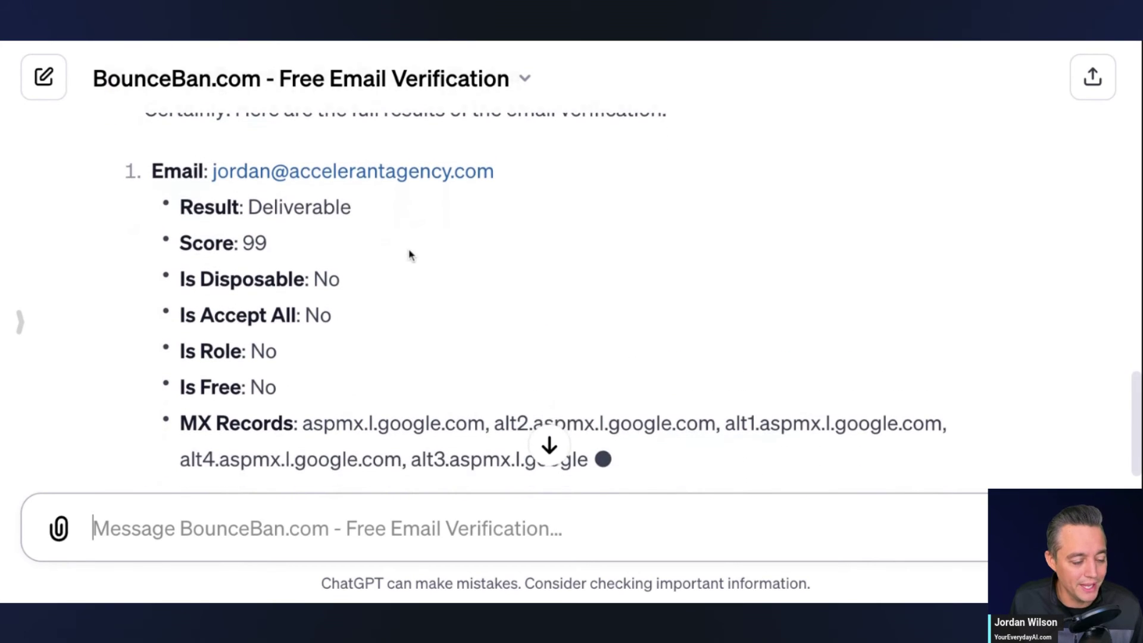
pyautogui.scroll(-4, 408, 255)
pyautogui.scroll(2, 395, 195)
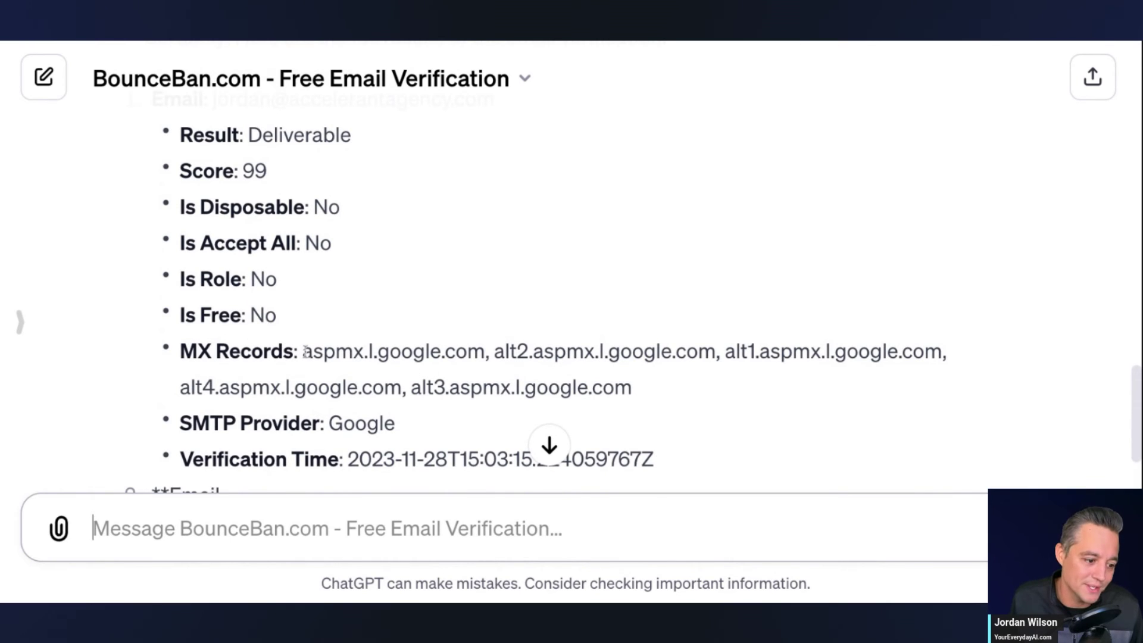
pyautogui.moveTo(304, 351); pyautogui.dragTo(631, 388)
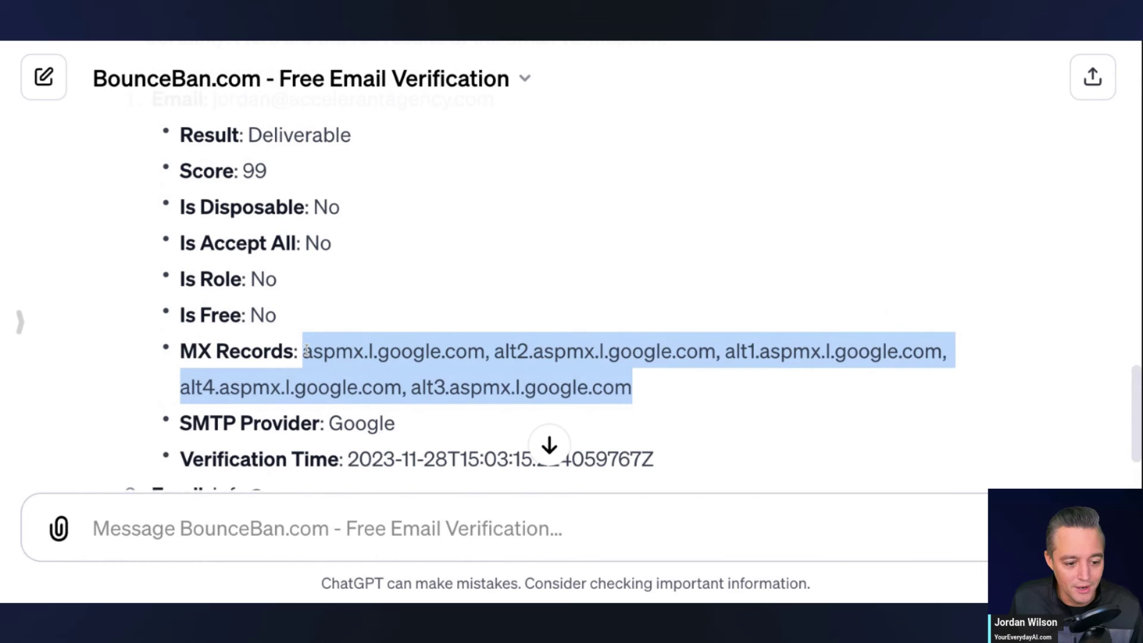
pyautogui.click(649, 384)
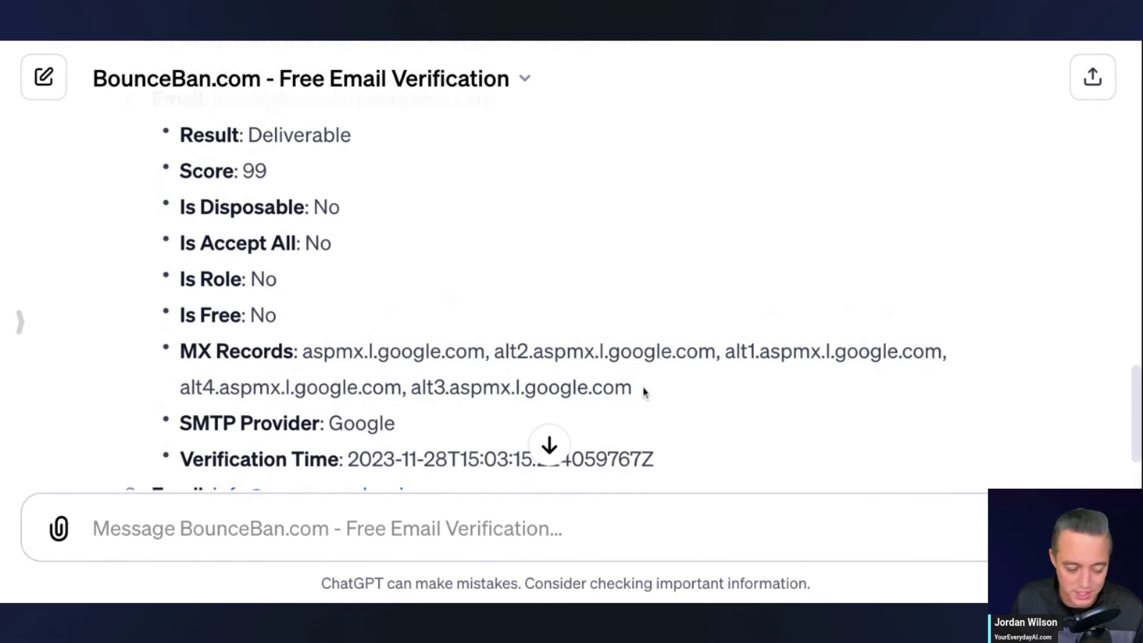
pyautogui.scroll(-3, 625, 390)
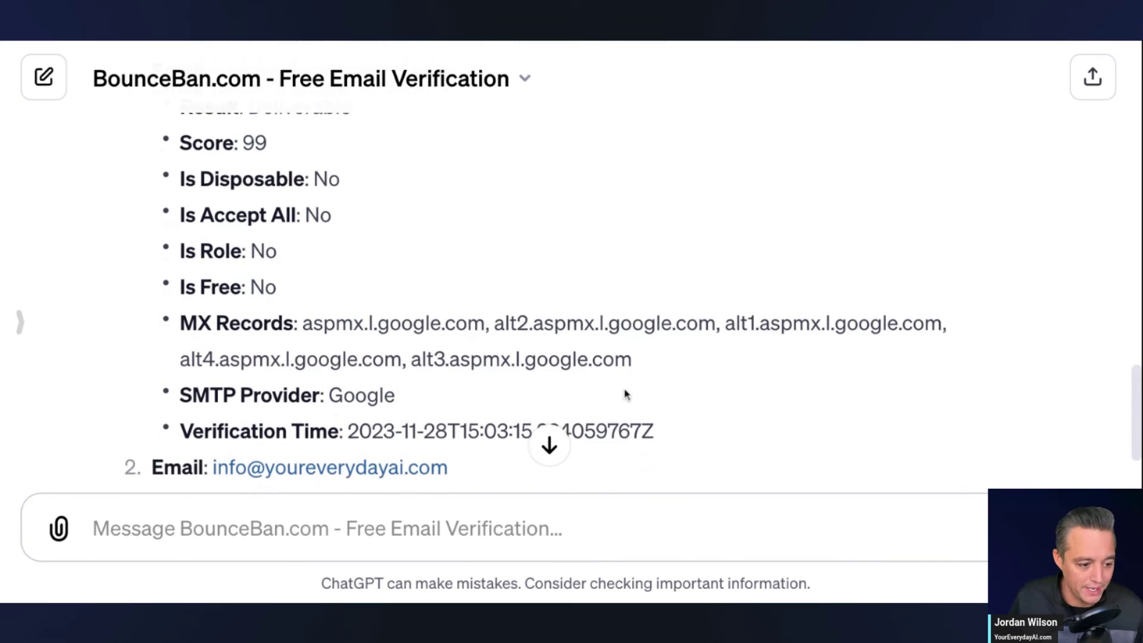
pyautogui.doubleClick(360, 337)
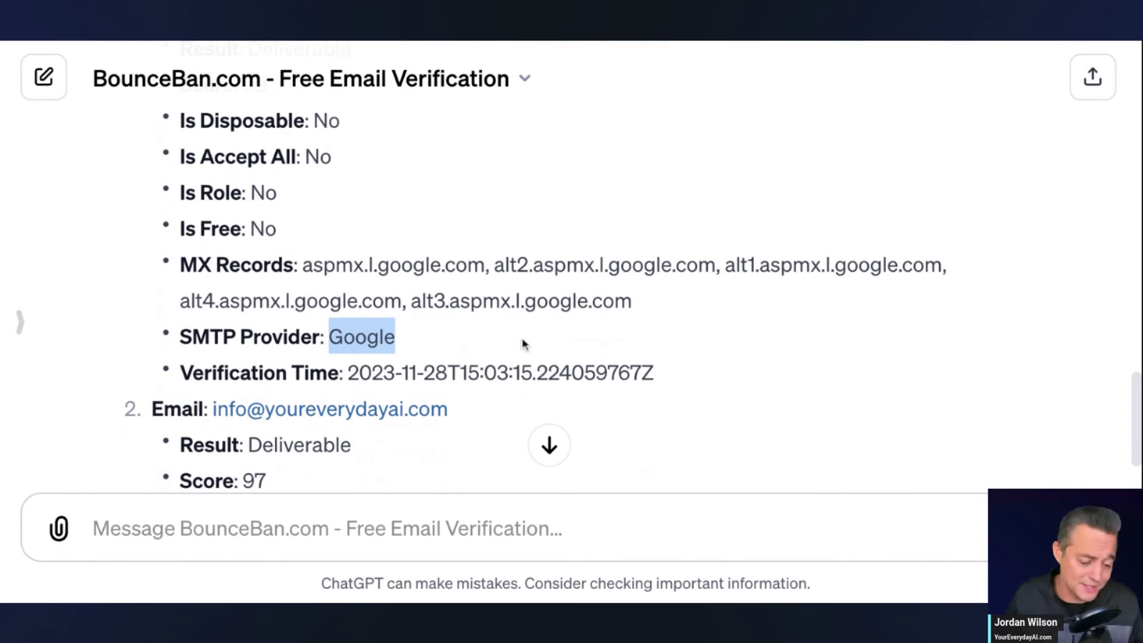
# Examine the second email address's result, score and attributes, and compare them with the first address's entry
pyautogui.scroll(-2, 527, 343)
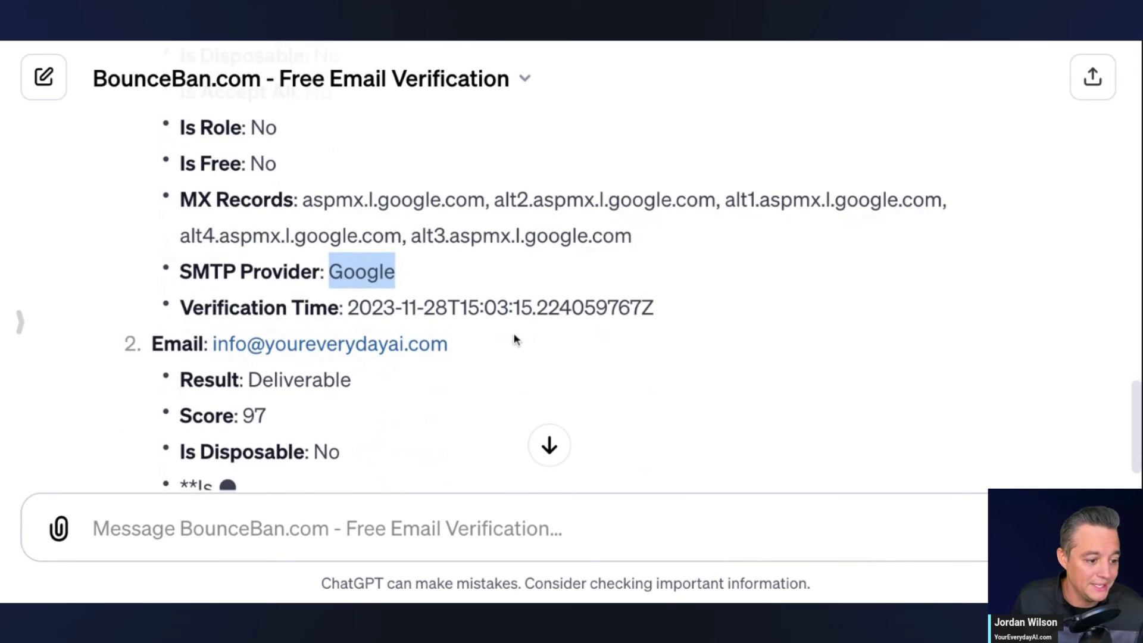
pyautogui.scroll(-2, 517, 340)
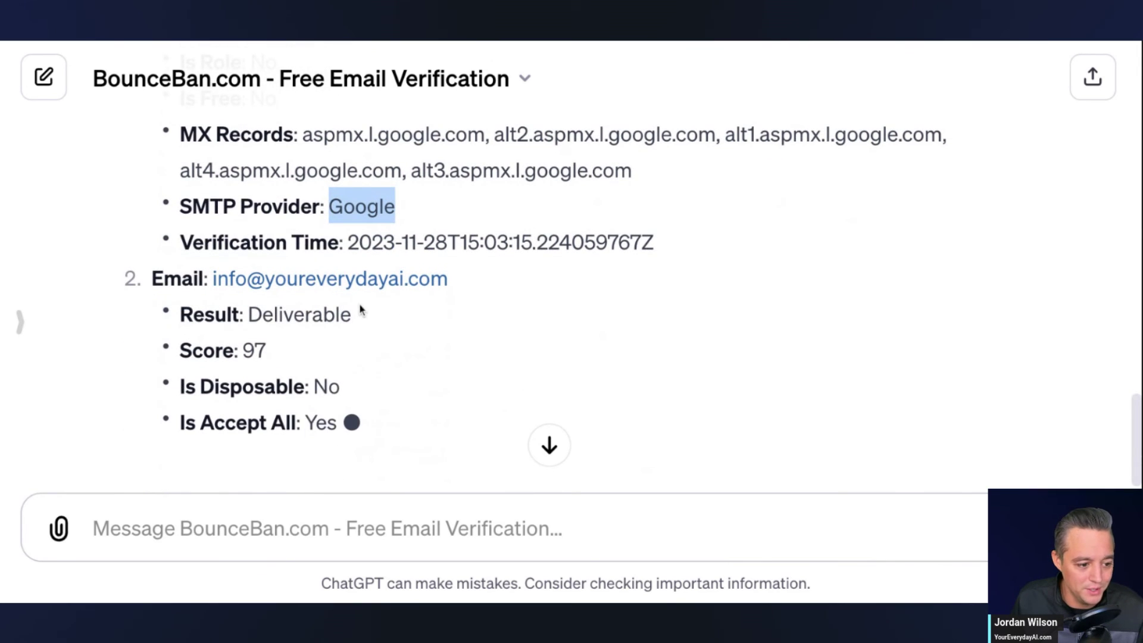
pyautogui.click(364, 321)
pyautogui.moveTo(369, 439); pyautogui.dragTo(145, 279)
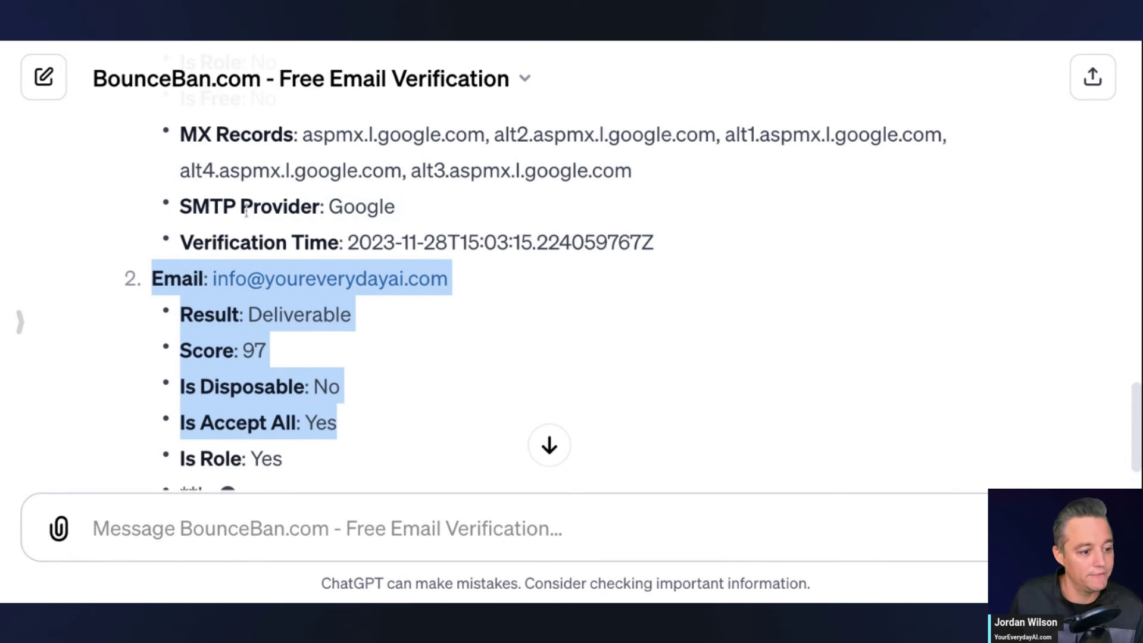
pyautogui.click(293, 230)
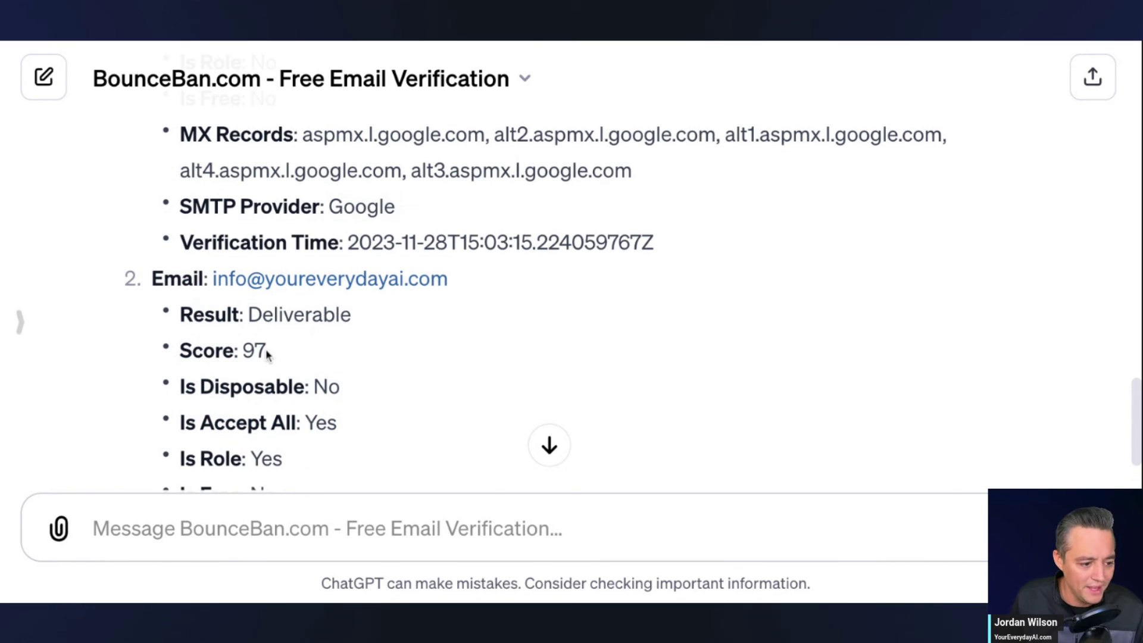
pyautogui.doubleClick(254, 350)
pyautogui.scroll(5, 399, 353)
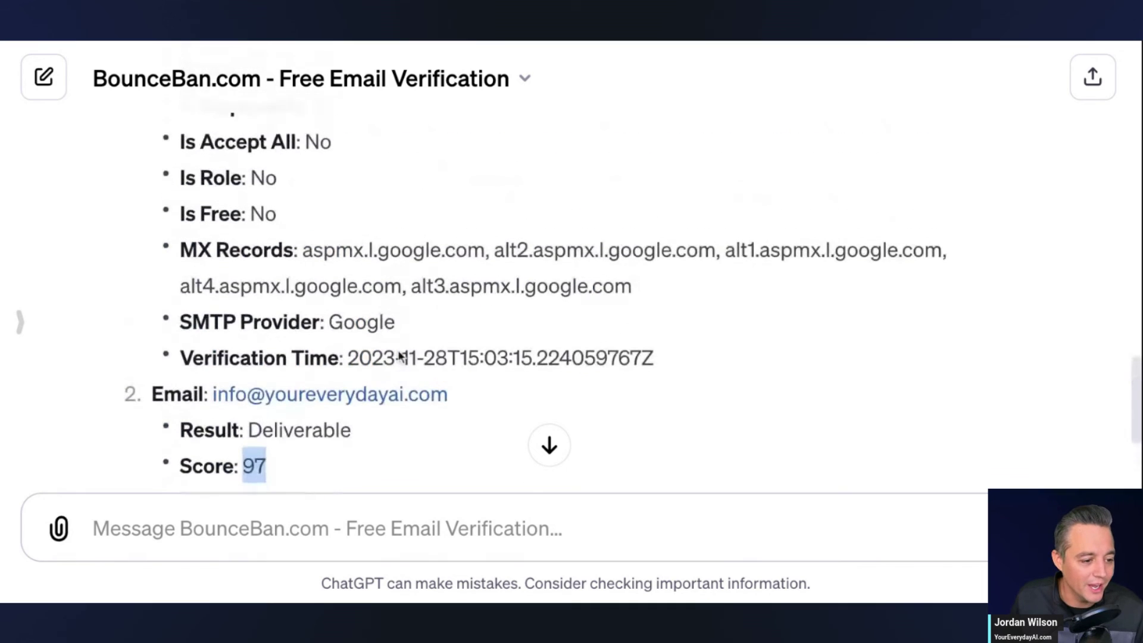
pyautogui.scroll(-6, 515, 342)
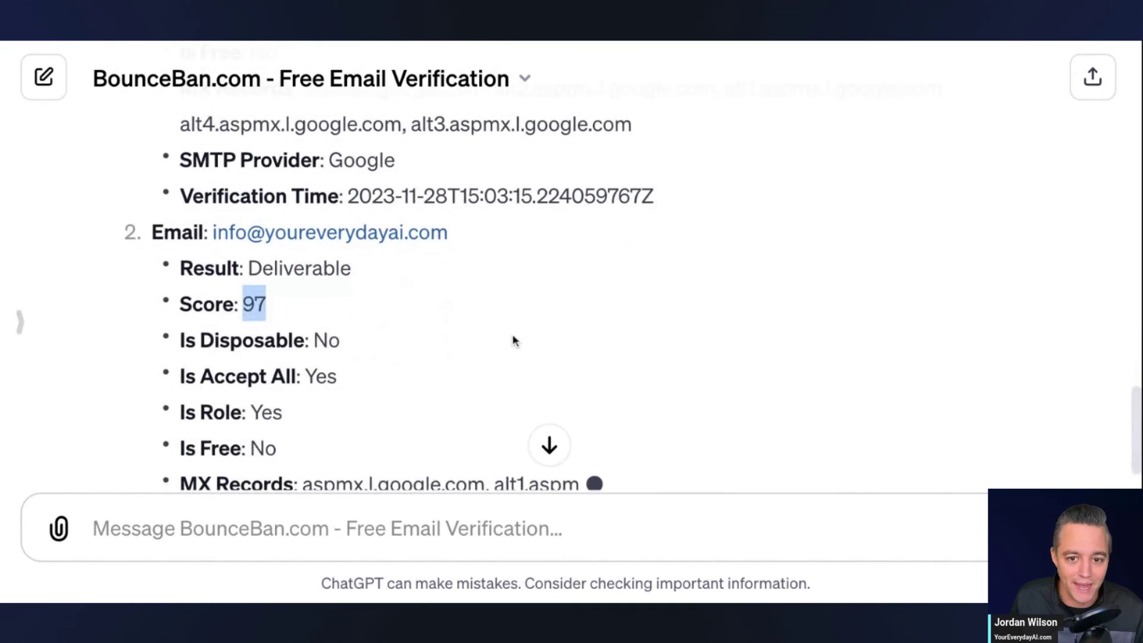
pyautogui.click(315, 340)
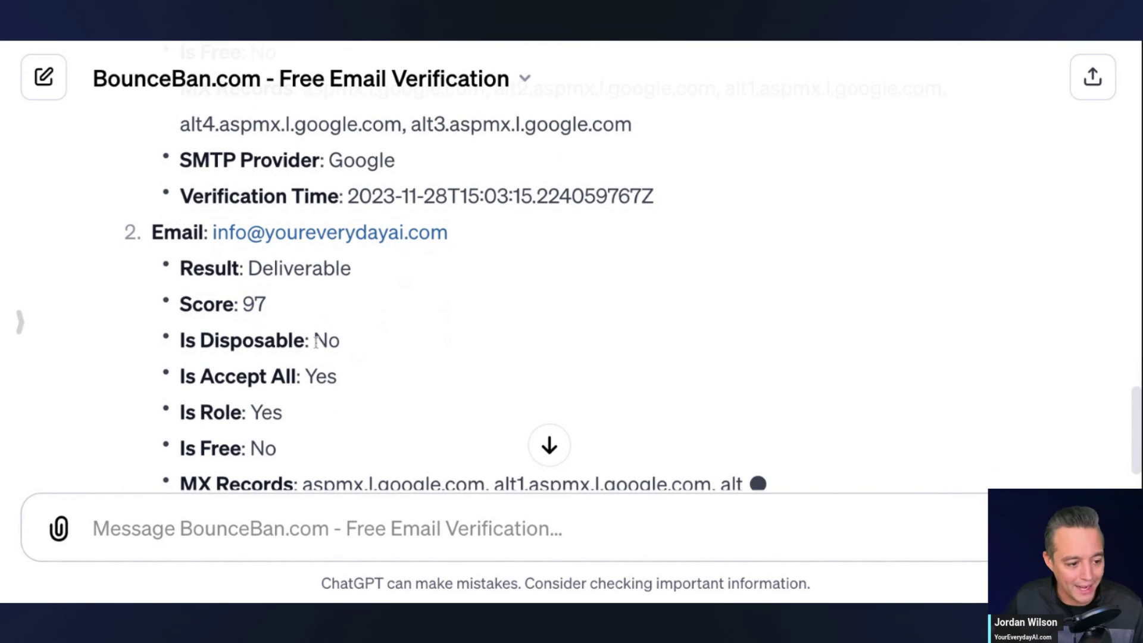
pyautogui.scroll(-1, 329, 334)
pyautogui.scroll(-1, 329, 334)
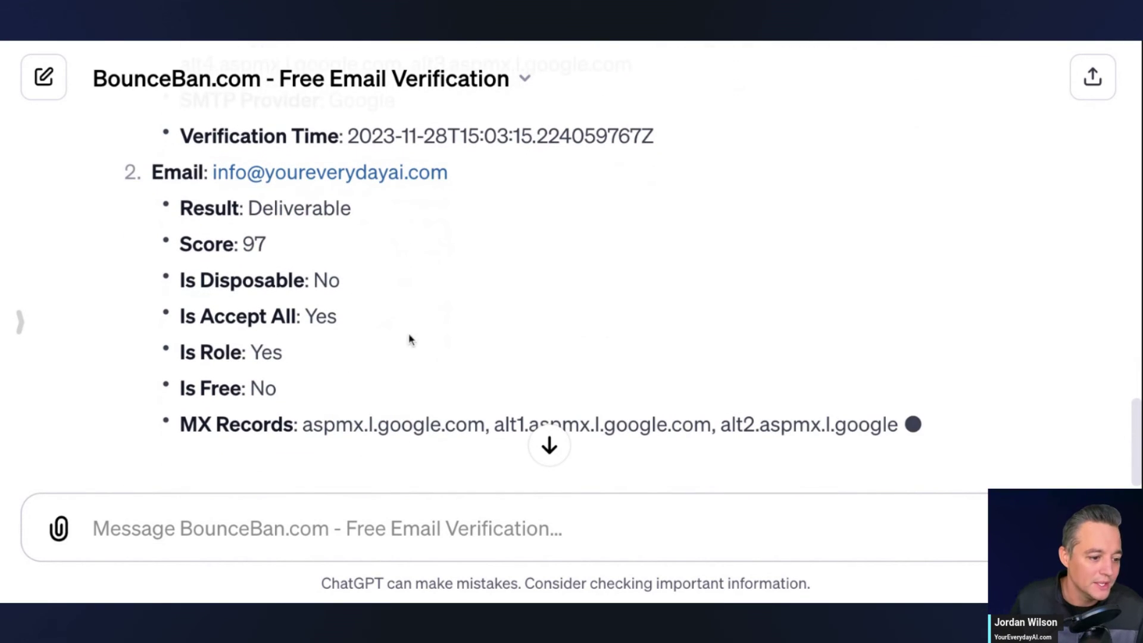
pyautogui.scroll(-1, 509, 375)
pyautogui.scroll(10, 513, 346)
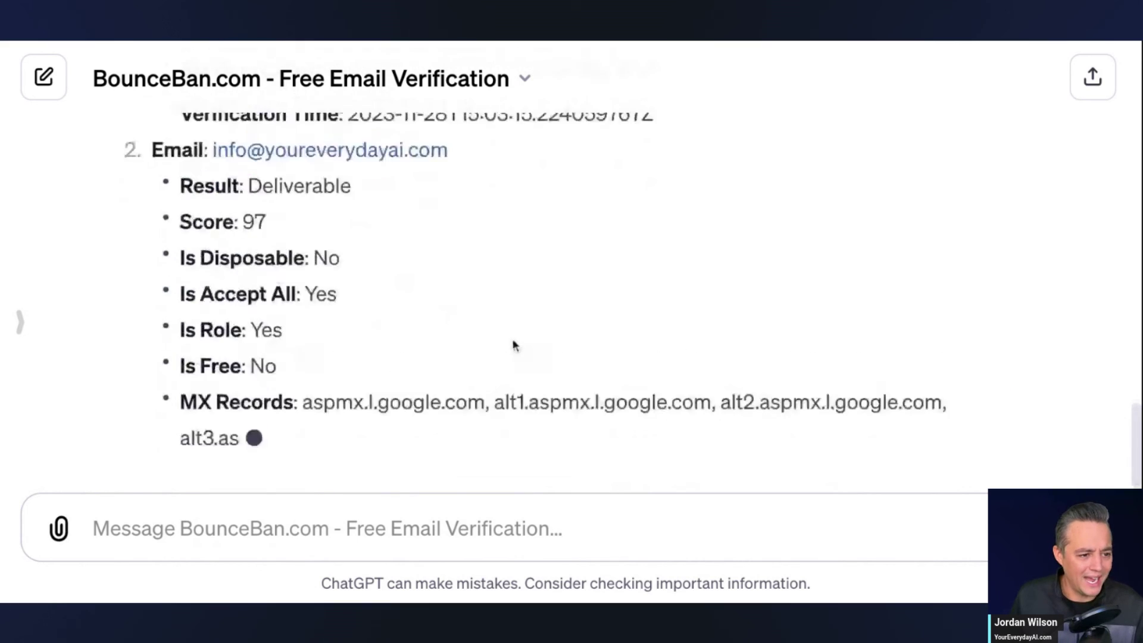